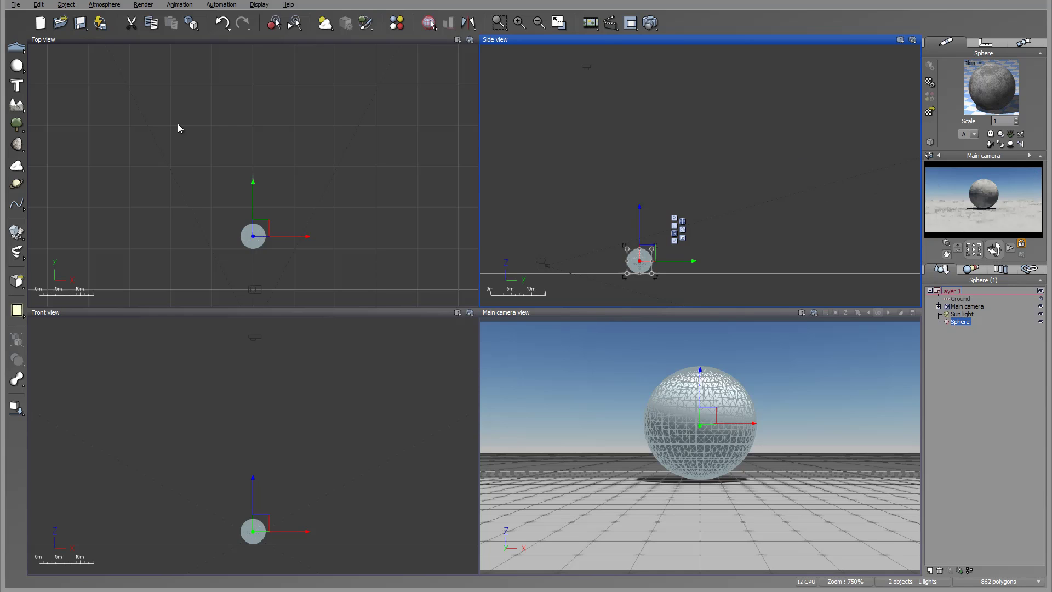
# Step: Open the Noon atmosphere's Atmosphere Editor from the Atmosphere menu and move the dialog aside
pyautogui.click(100, 5)
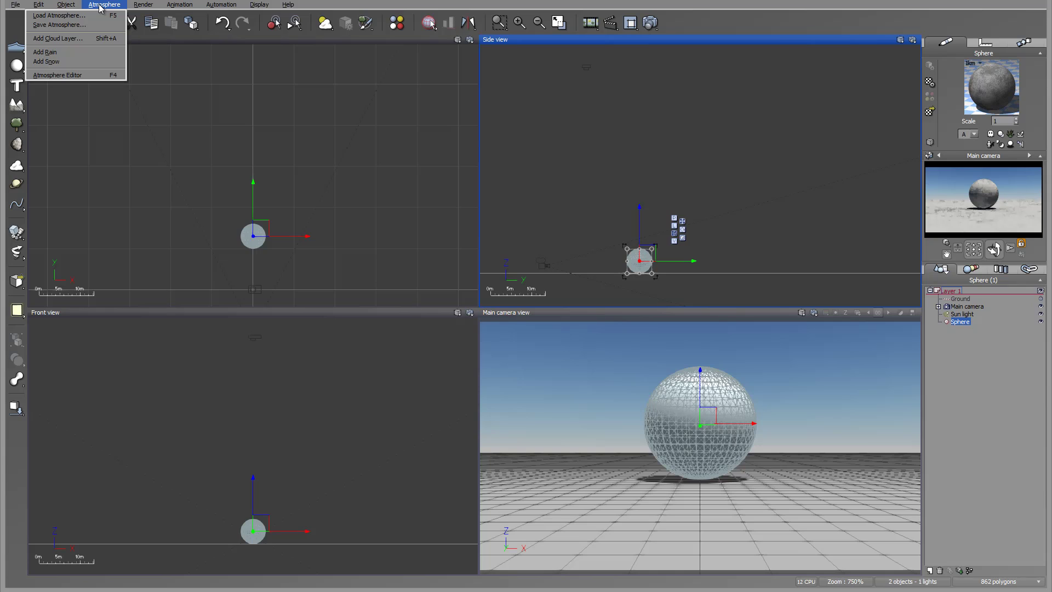
pyautogui.click(88, 74)
pyautogui.moveTo(400, 84); pyautogui.dragTo(443, 91)
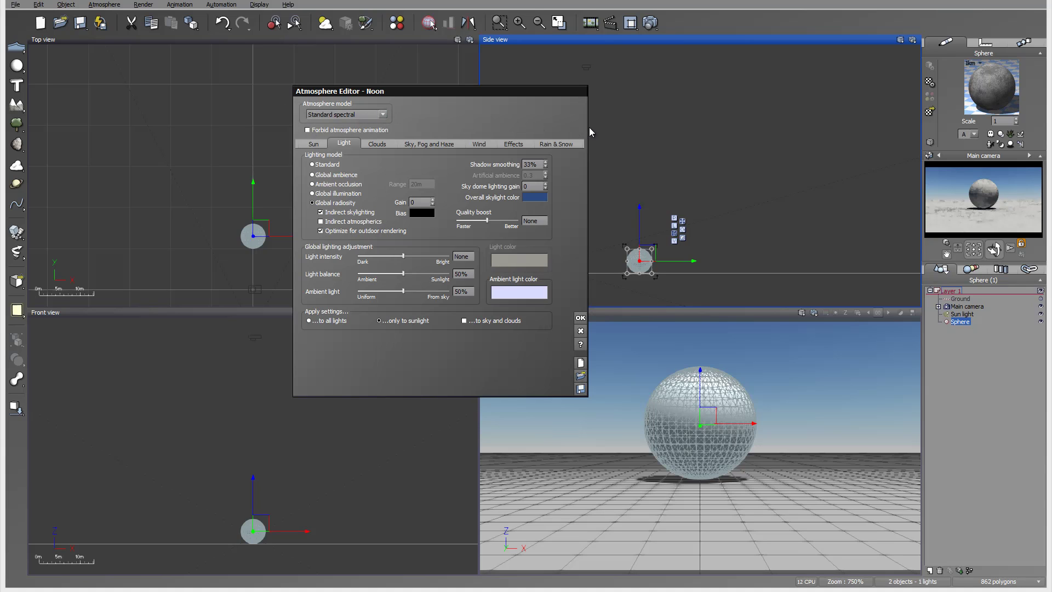
# Step: Review the atmosphere model list, then switch from Standard spectral to the Standard model
pyautogui.click(376, 114)
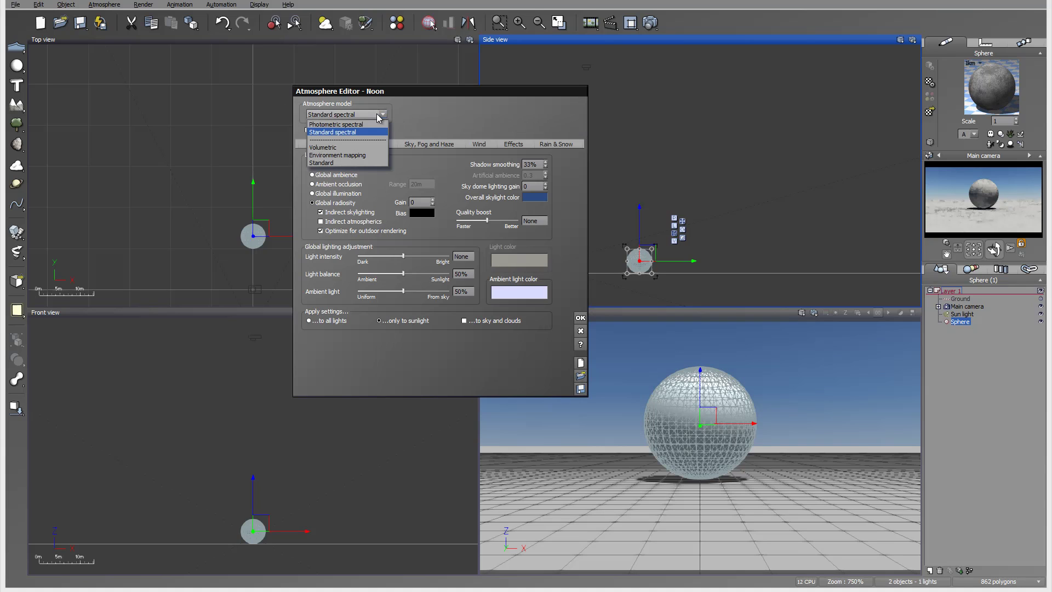
pyautogui.click(503, 114)
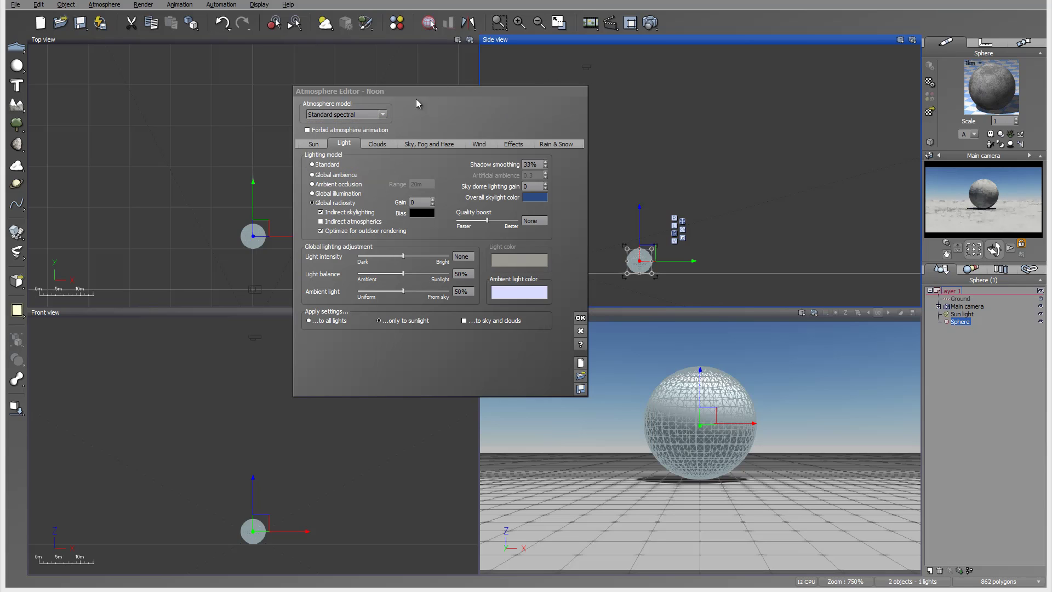
pyautogui.click(383, 114)
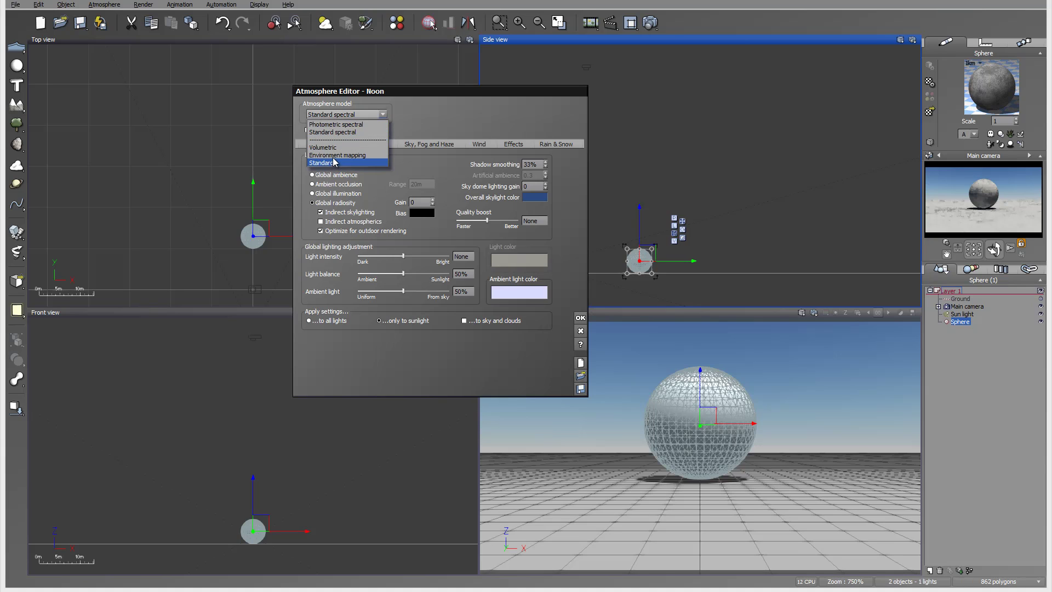
pyautogui.click(292, 151)
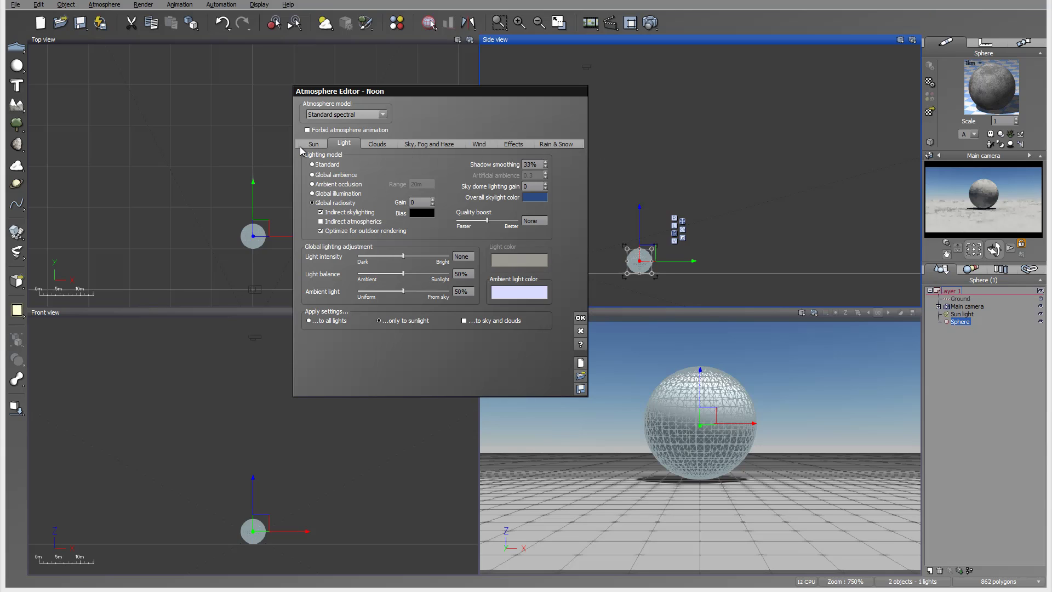
pyautogui.click(383, 114)
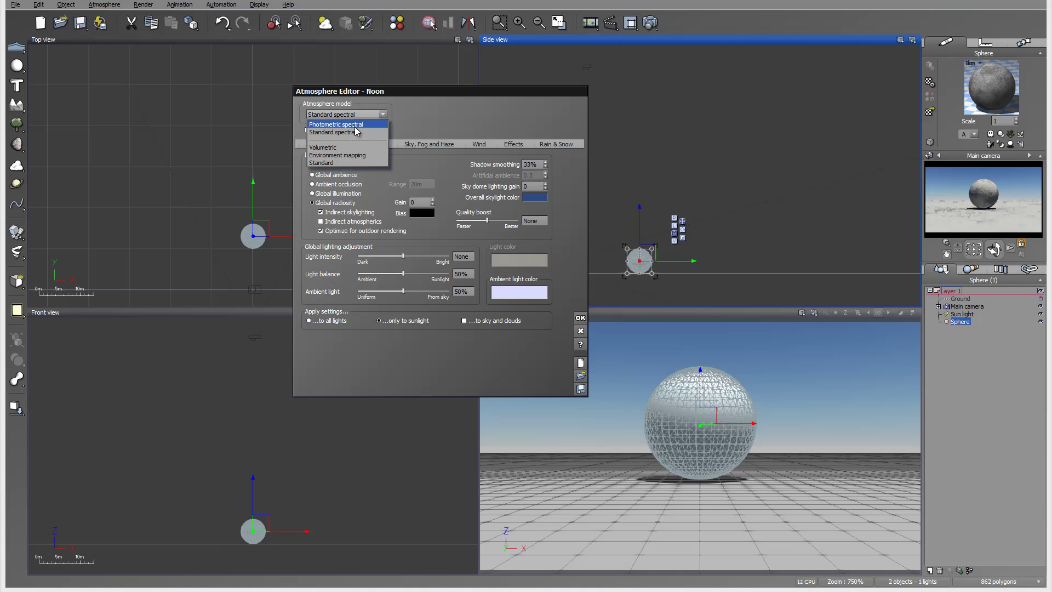
pyautogui.click(341, 162)
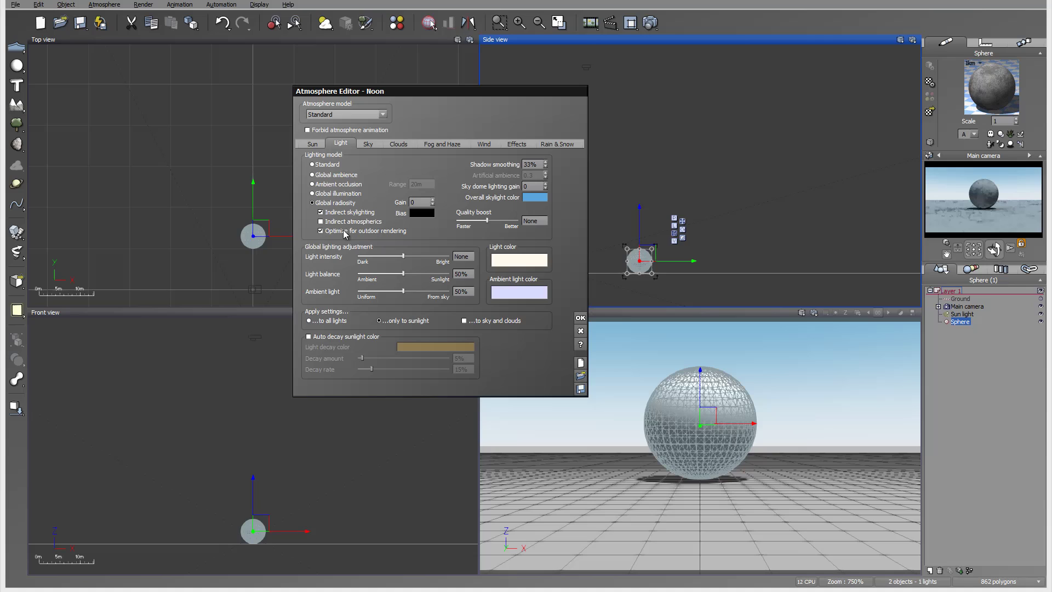
# Step: Select Ambient occlusion as the lighting model, then show the Sun settings
pyautogui.click(329, 185)
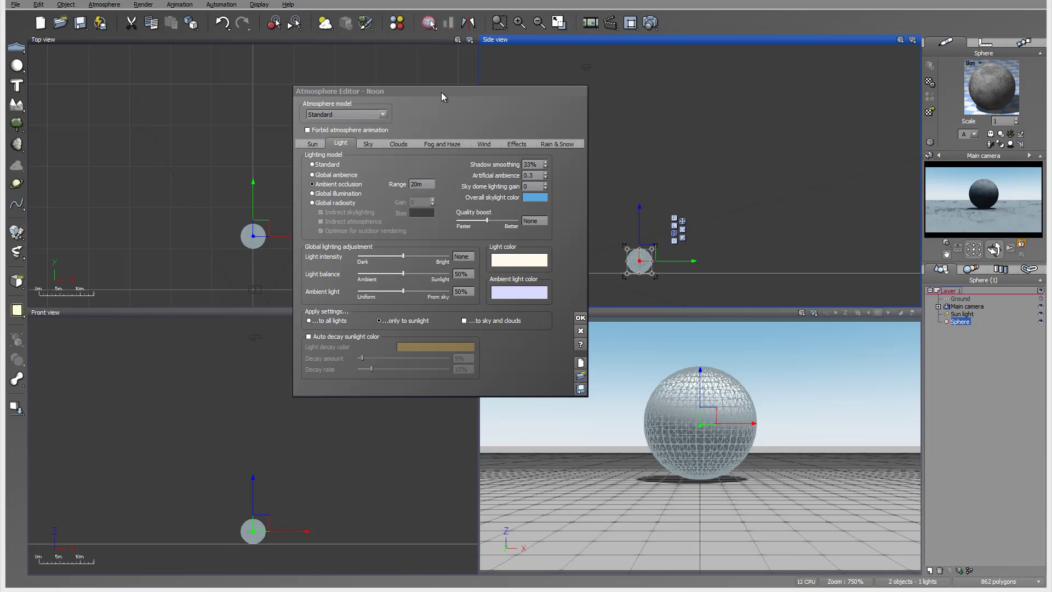
pyautogui.moveTo(442, 97); pyautogui.dragTo(438, 93)
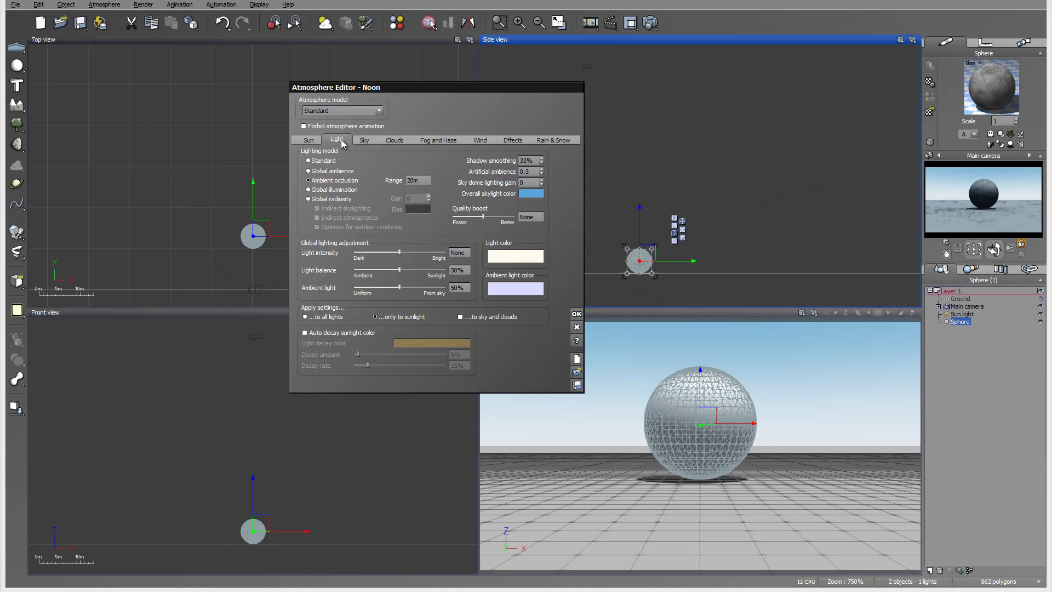
pyautogui.click(306, 140)
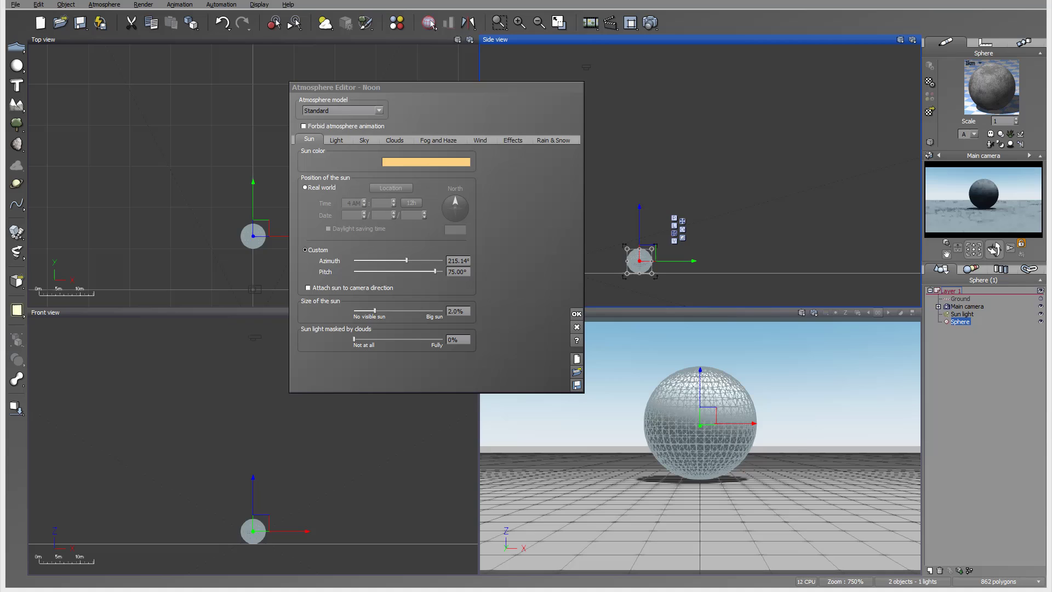
# Step: Position the sun by Real world time (12 PM, 1 Jan 2014), then return to the Light tab
pyautogui.click(305, 187)
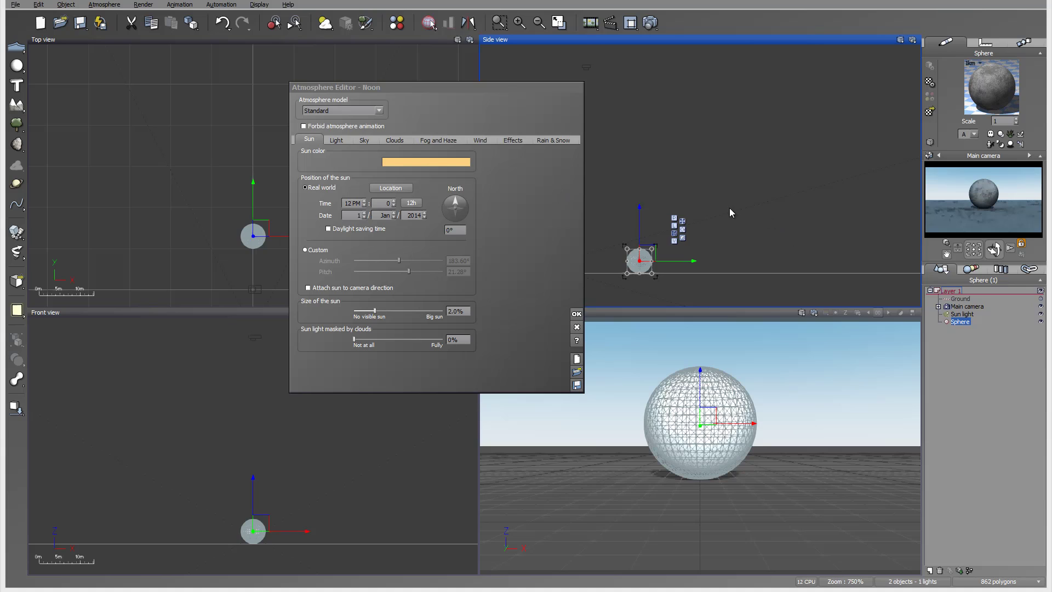
pyautogui.click(337, 140)
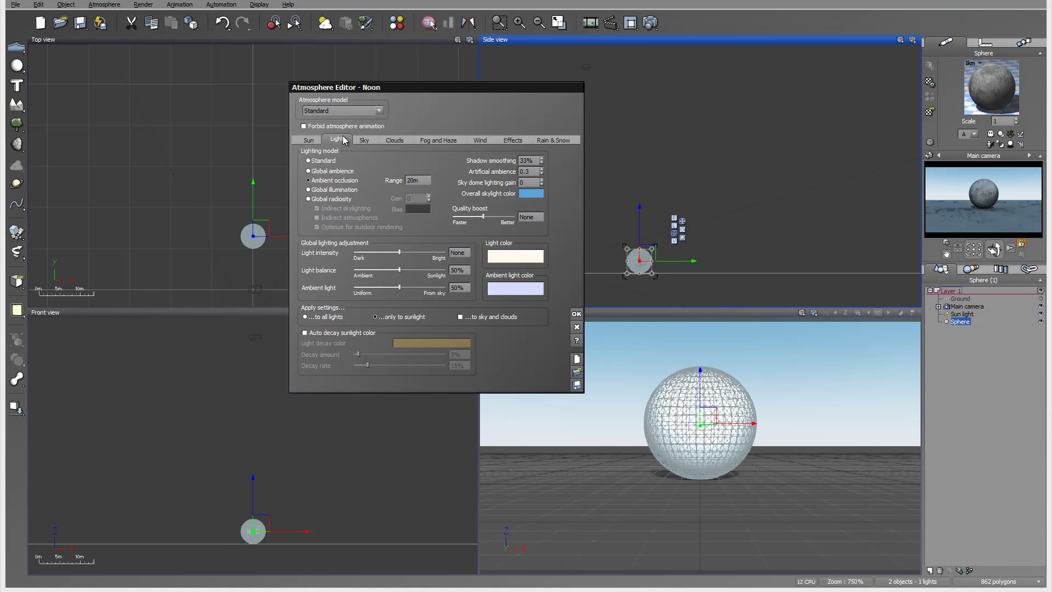
# Step: Compare Standard, Global ambience, Ambient occlusion, Global illumination and Global radiosity lighting, settling on Standard
pyautogui.click(316, 161)
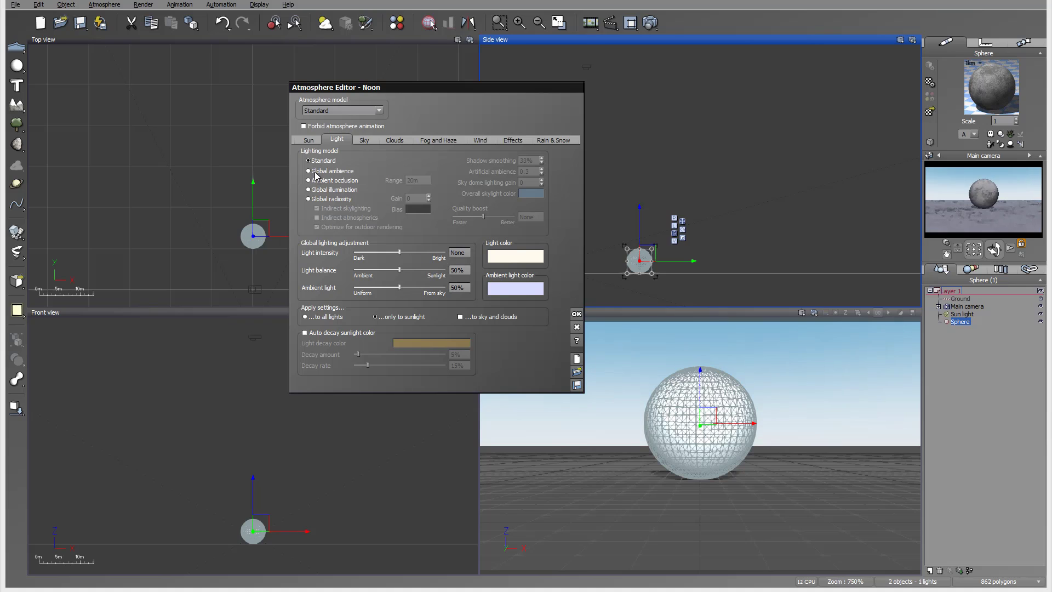
pyautogui.click(314, 172)
pyautogui.click(318, 181)
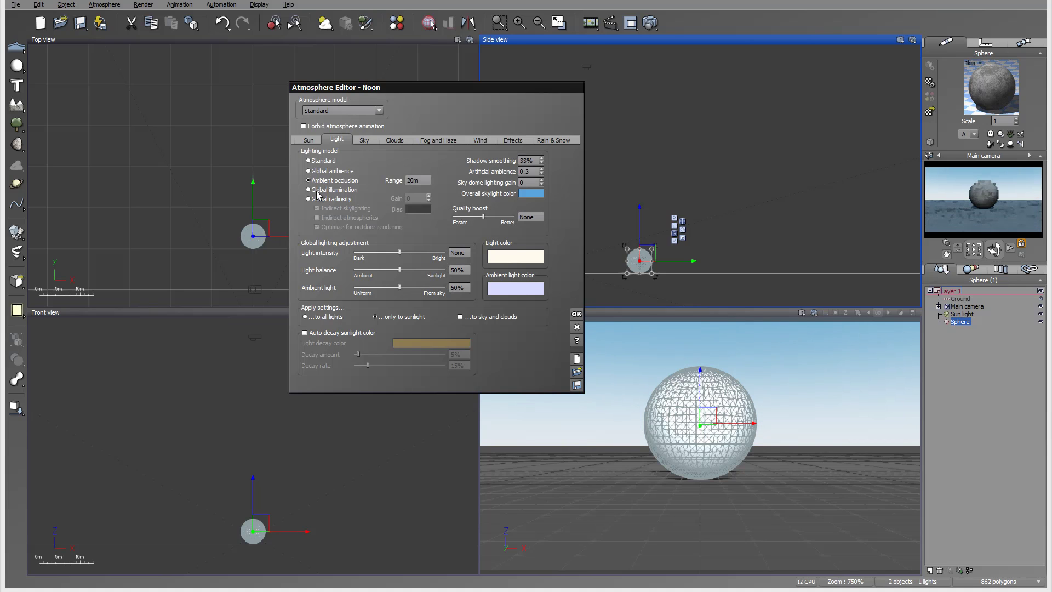
pyautogui.click(317, 190)
pyautogui.click(318, 199)
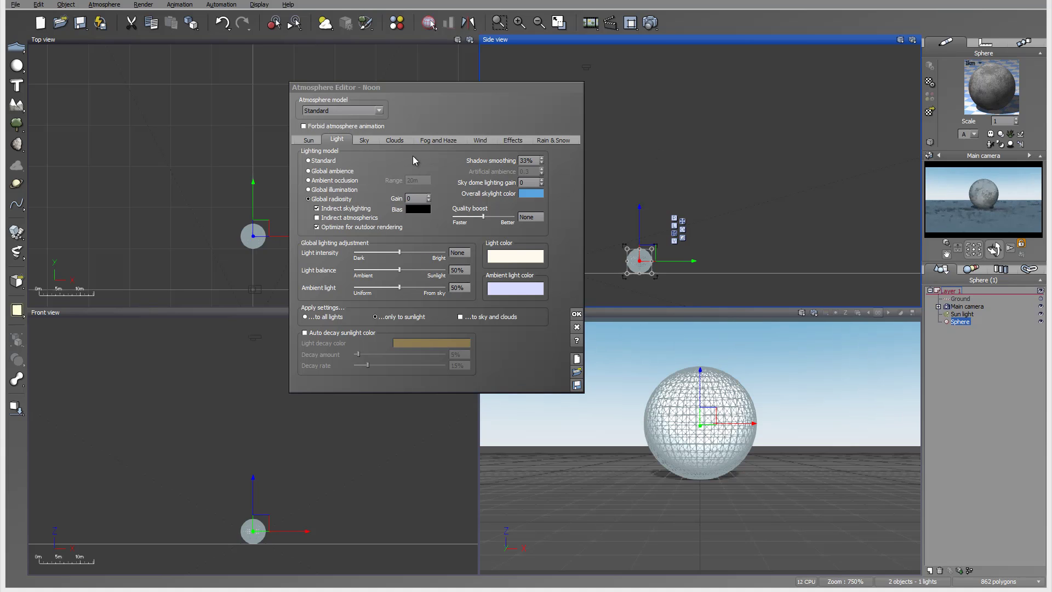
pyautogui.click(324, 161)
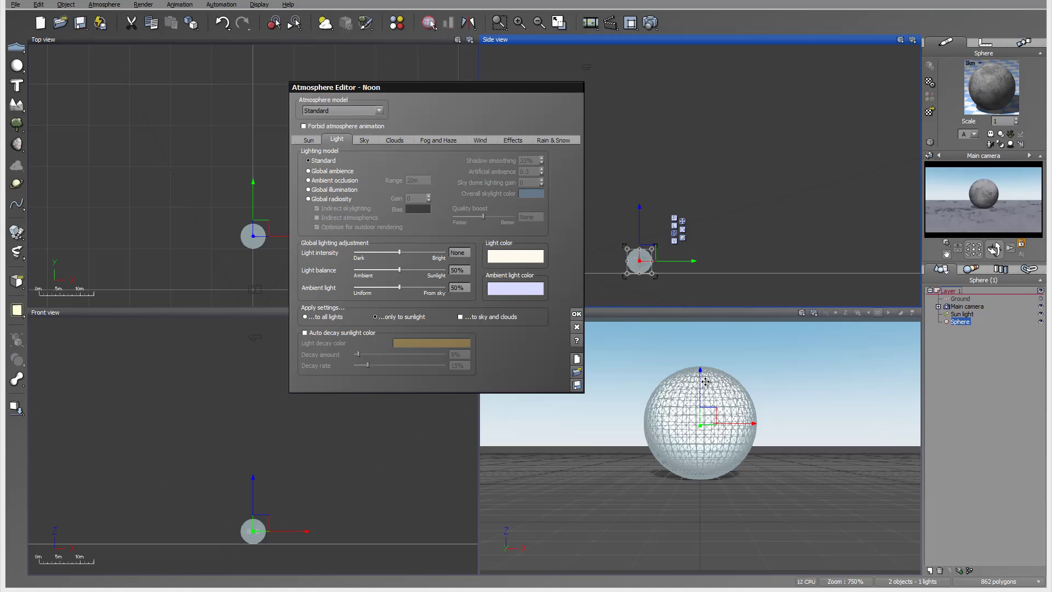
pyautogui.click(335, 172)
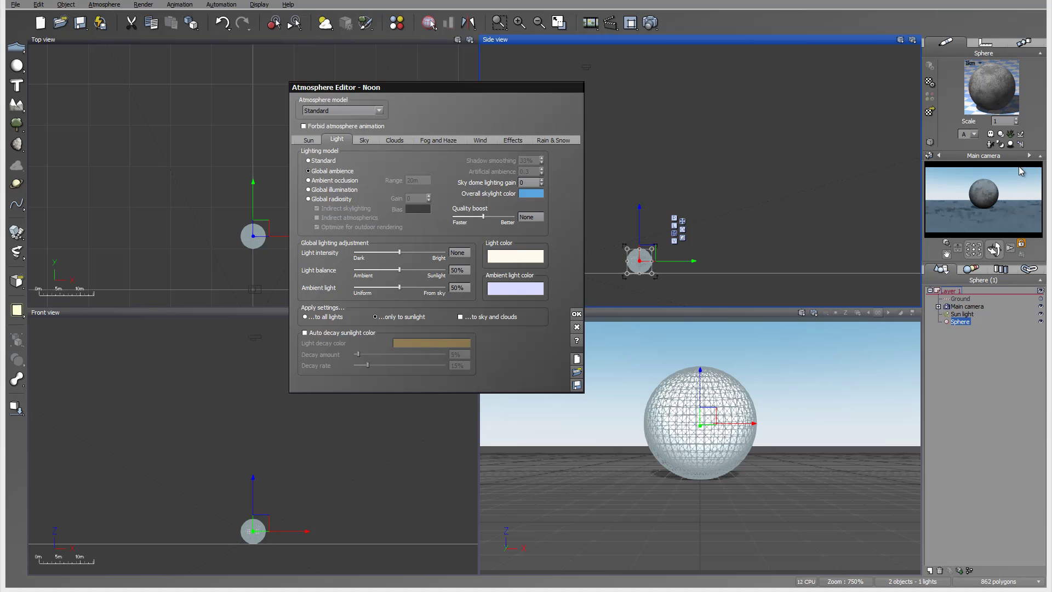
pyautogui.click(322, 160)
# Step: Move through Ambient occlusion to Global illumination and set the light balance to 39%
pyautogui.click(336, 184)
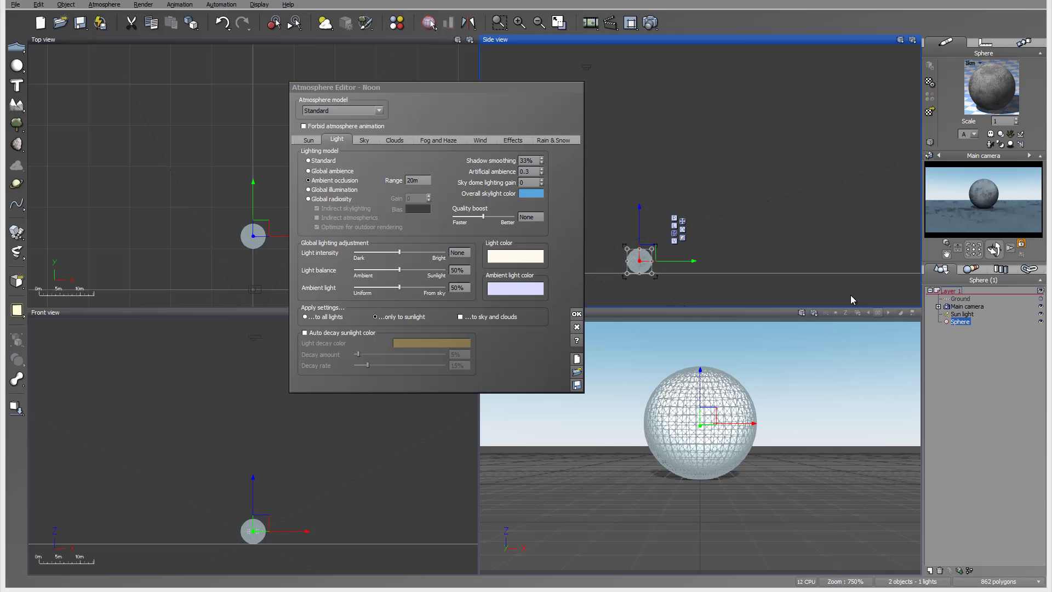
pyautogui.click(340, 189)
pyautogui.moveTo(410, 270); pyautogui.dragTo(392, 270)
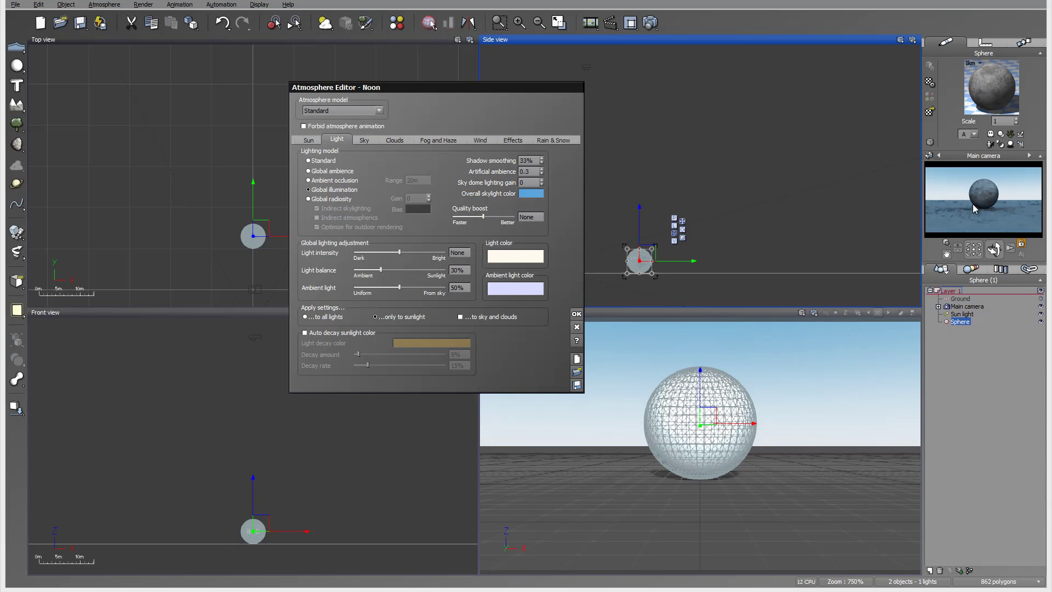
pyautogui.moveTo(412, 270); pyautogui.dragTo(421, 270)
# Step: Select Global radiosity lighting and enable Indirect skylighting
pyautogui.click(320, 201)
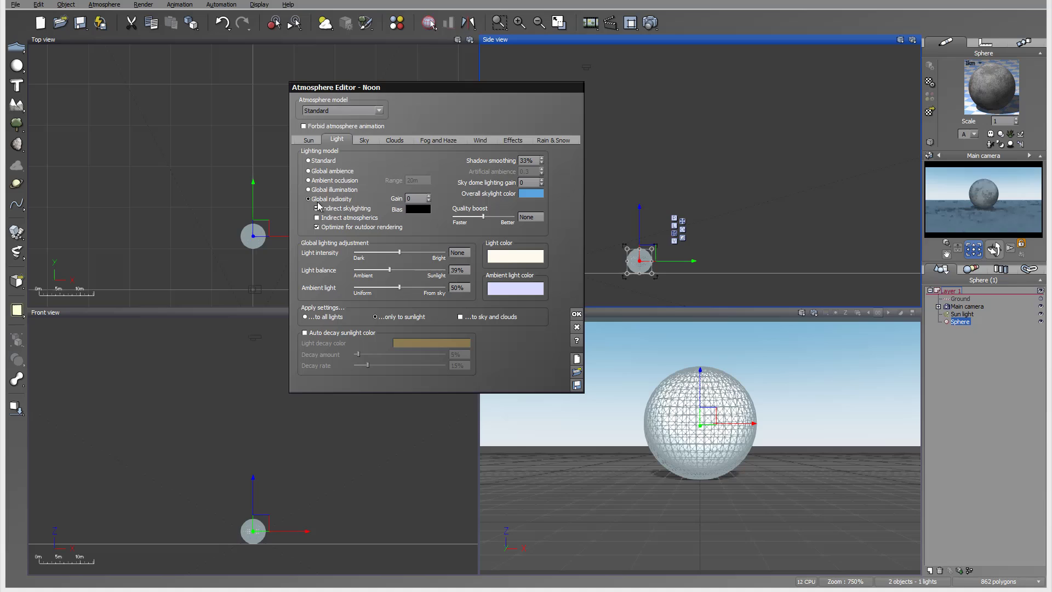
pyautogui.click(317, 208)
# Step: Apply the atmosphere settings, then add a cube and move it in the Top view
pyautogui.click(576, 314)
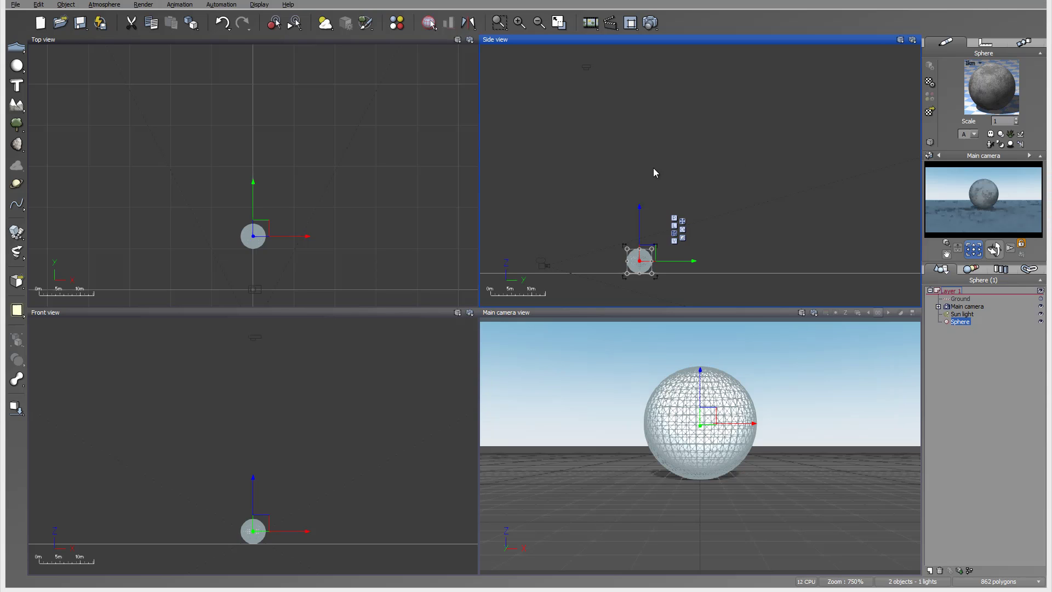
pyautogui.moveTo(644, 162); pyautogui.dragTo(694, 139, button='right')
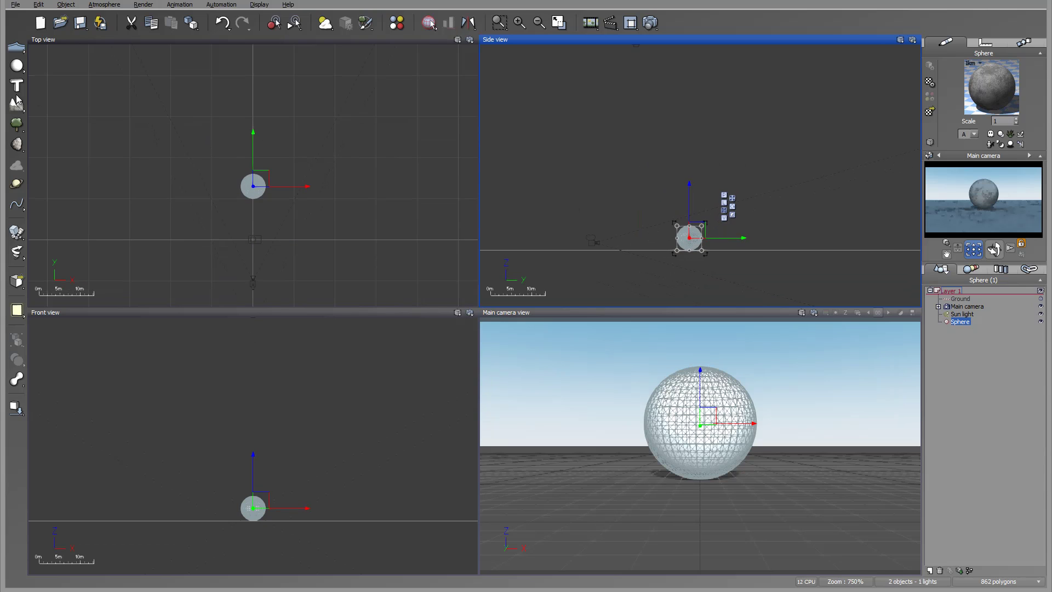
pyautogui.moveTo(17, 68); pyautogui.dragTo(50, 72)
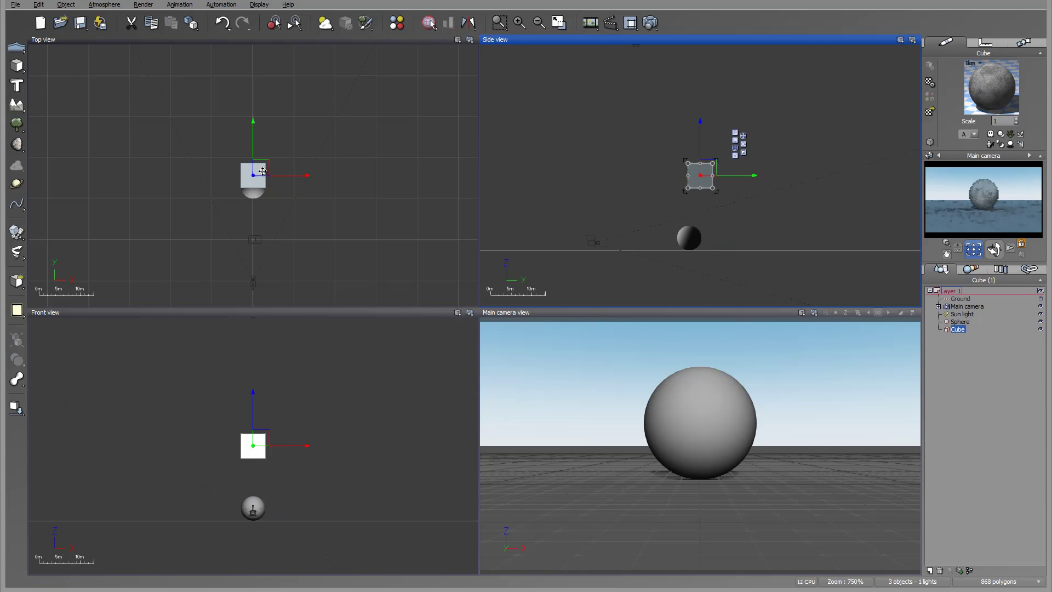
pyautogui.moveTo(260, 170); pyautogui.dragTo(208, 129)
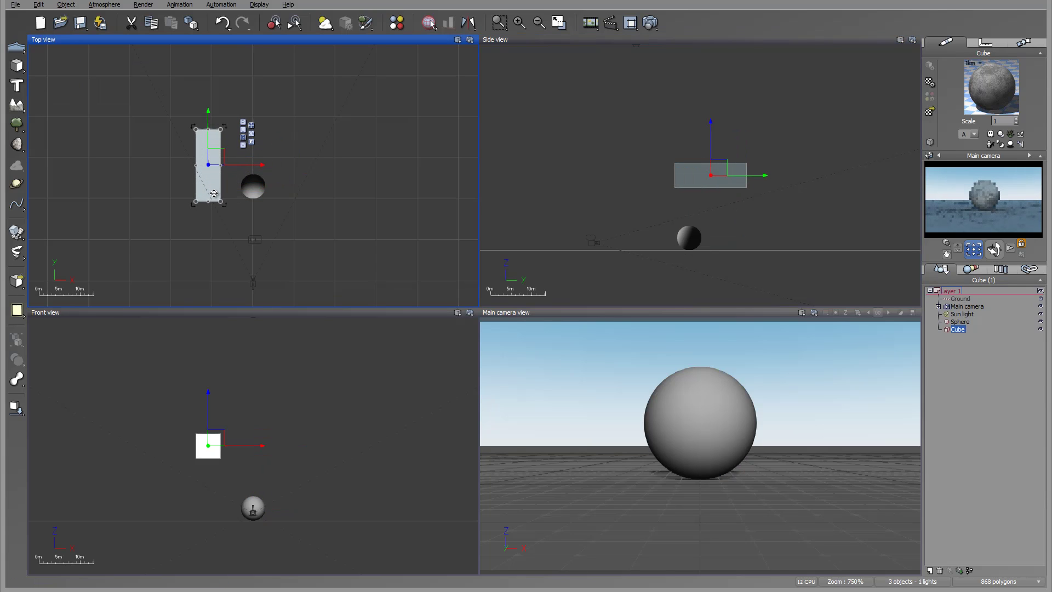
# Step: Stretch the cube into a long slab in the Top view and make it tall in the Side view
pyautogui.moveTo(205, 222); pyautogui.dragTo(207, 236)
pyautogui.moveTo(215, 174); pyautogui.dragTo(223, 179)
pyautogui.click(691, 187)
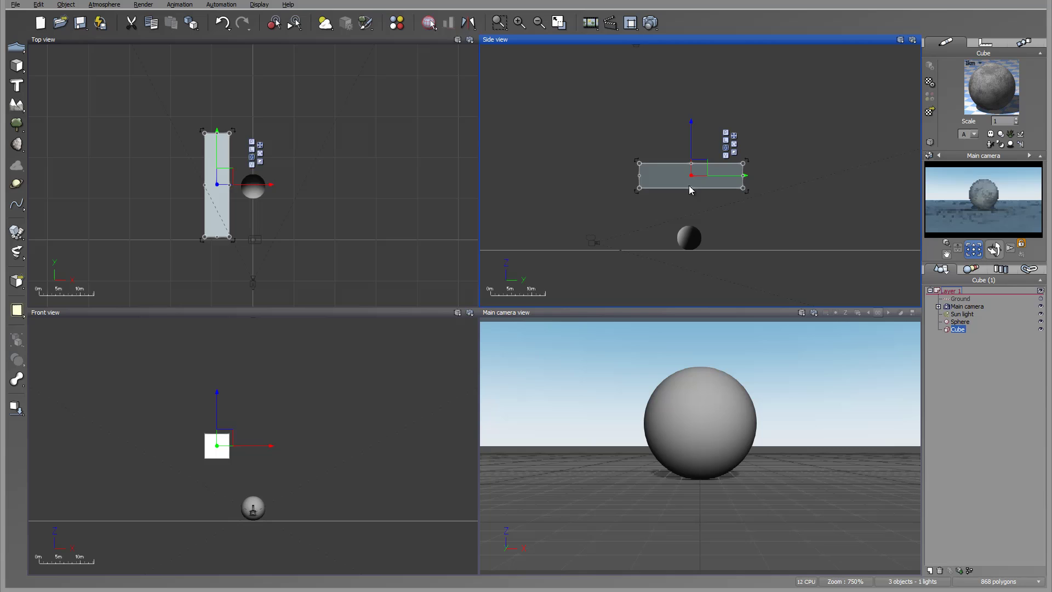
pyautogui.moveTo(691, 186); pyautogui.dragTo(690, 250)
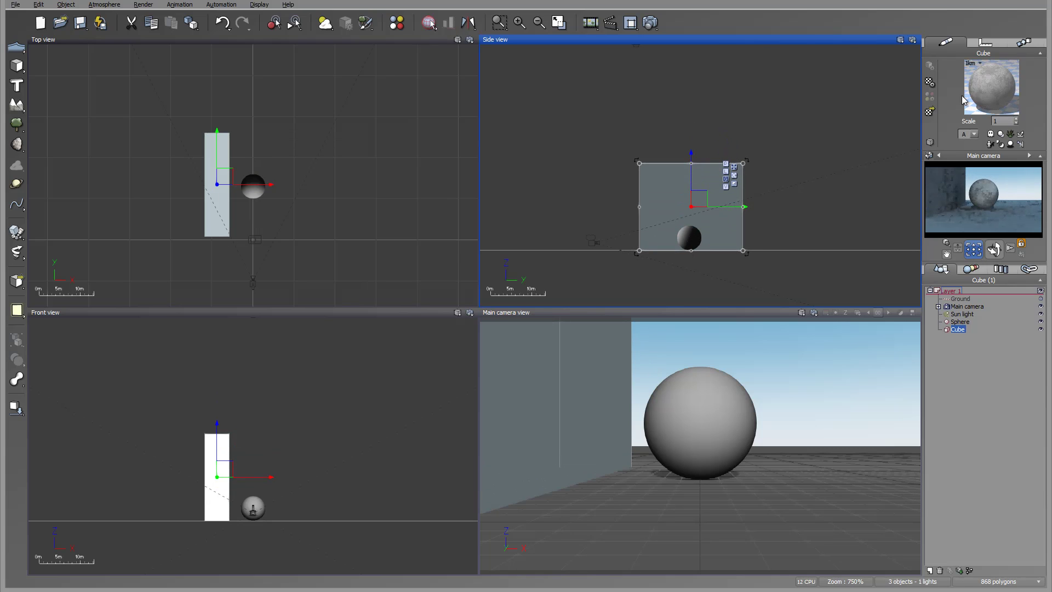
pyautogui.click(930, 112)
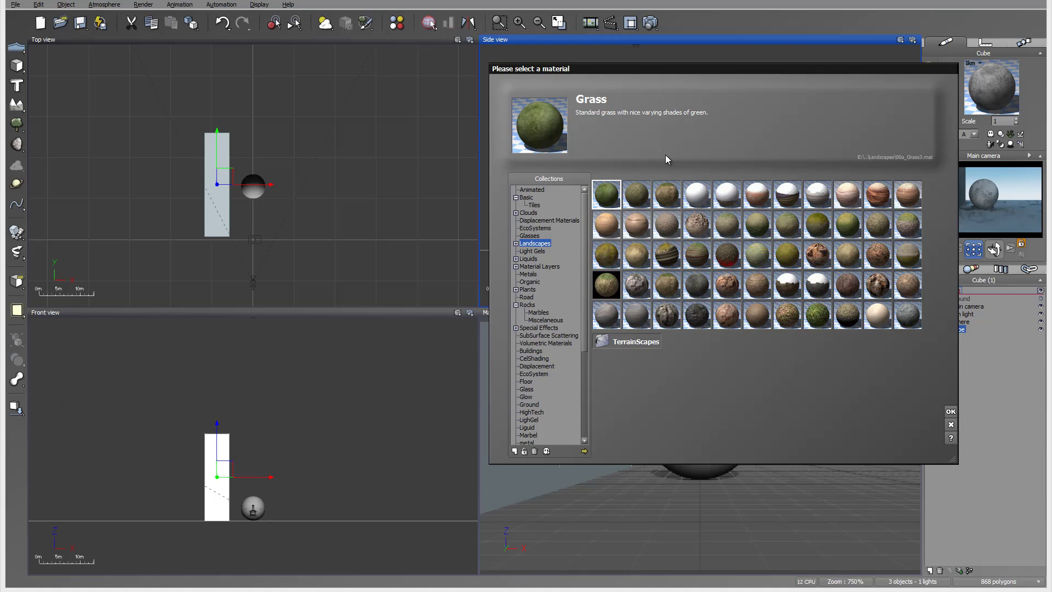
# Step: Apply the Red plastic material from the Basic collection to the wall
pyautogui.click(526, 198)
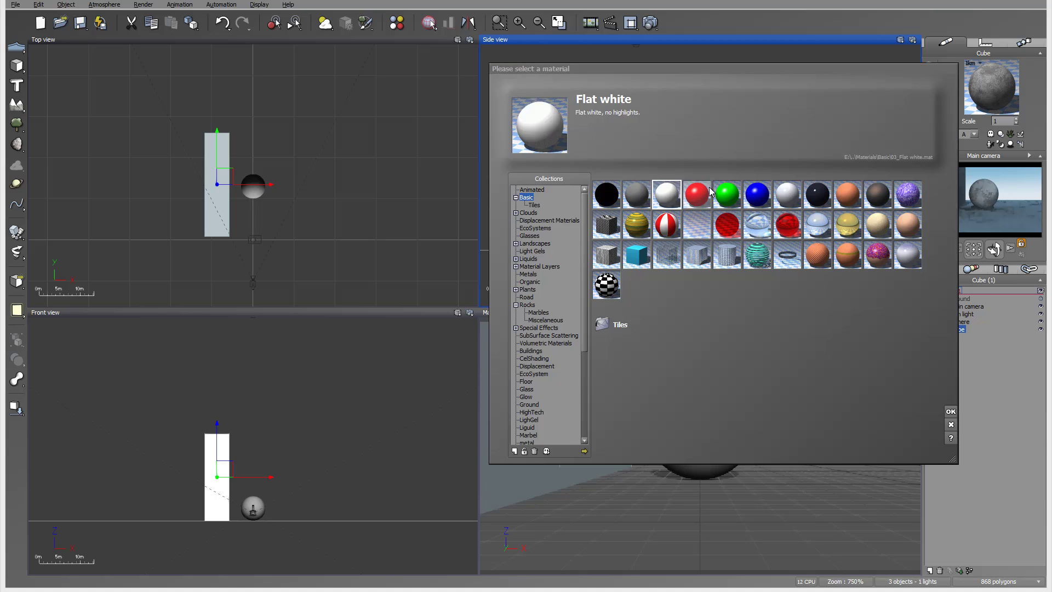
pyautogui.click(697, 194)
pyautogui.click(950, 414)
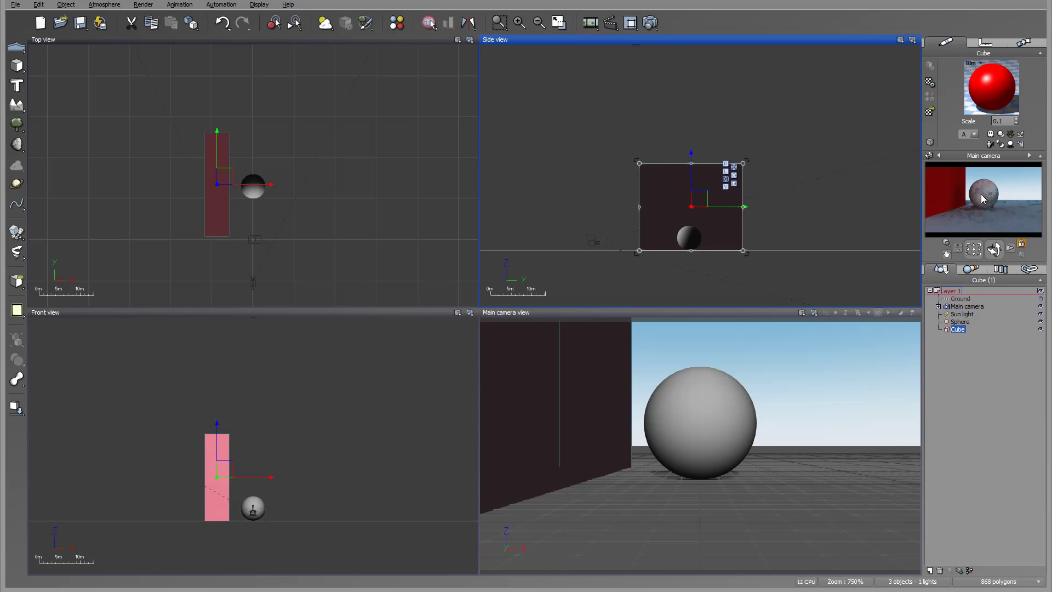
pyautogui.moveTo(981, 194)
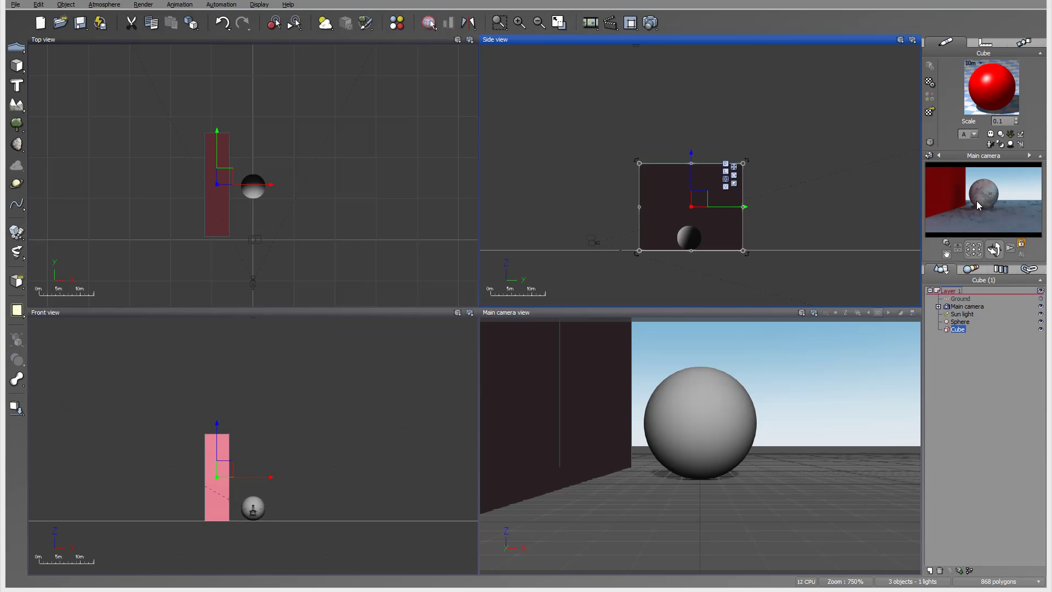
# Step: Reopen the Atmosphere Editor, move it aside, and drag Light balance from 39% to 53%
pyautogui.click(104, 5)
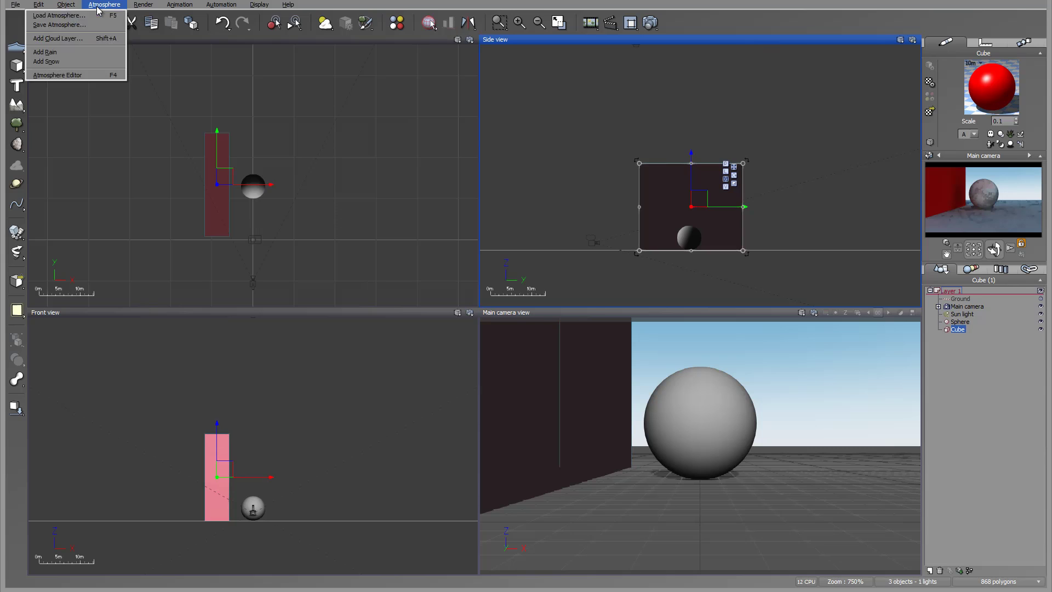
pyautogui.click(57, 75)
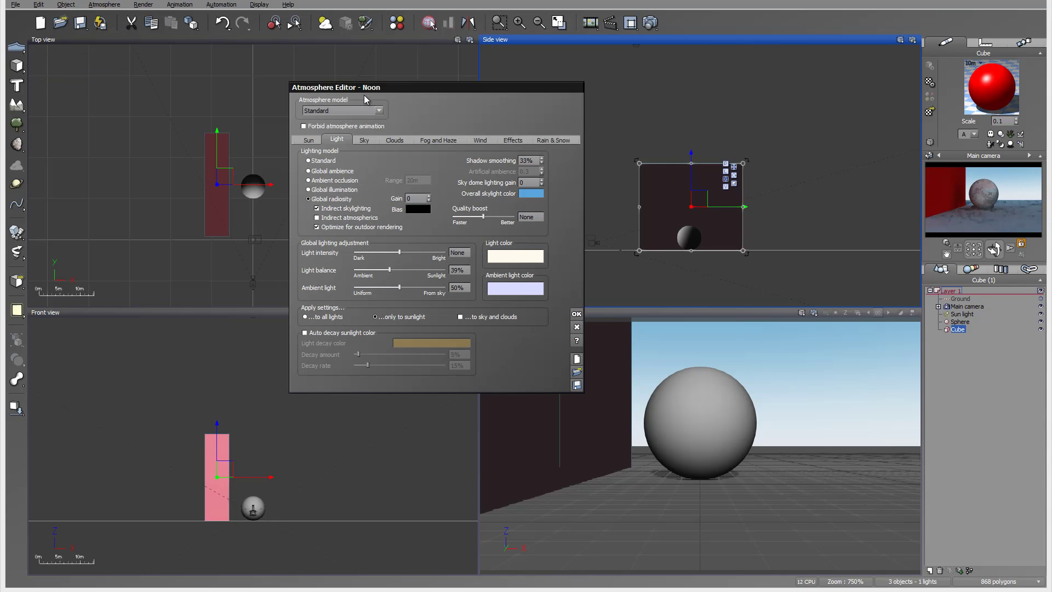
pyautogui.moveTo(364, 88); pyautogui.dragTo(408, 85)
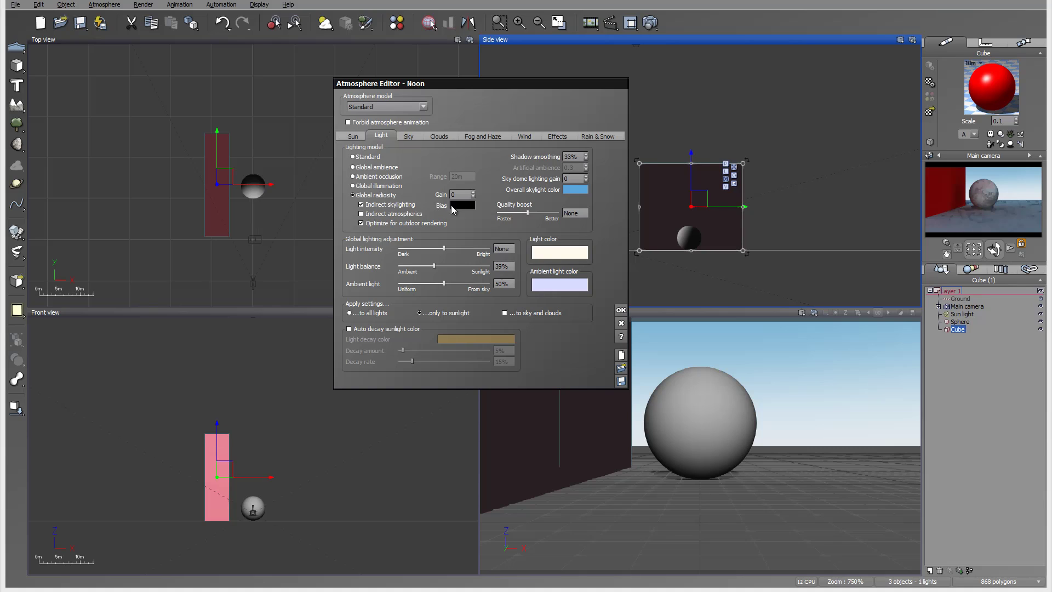
pyautogui.click(430, 24)
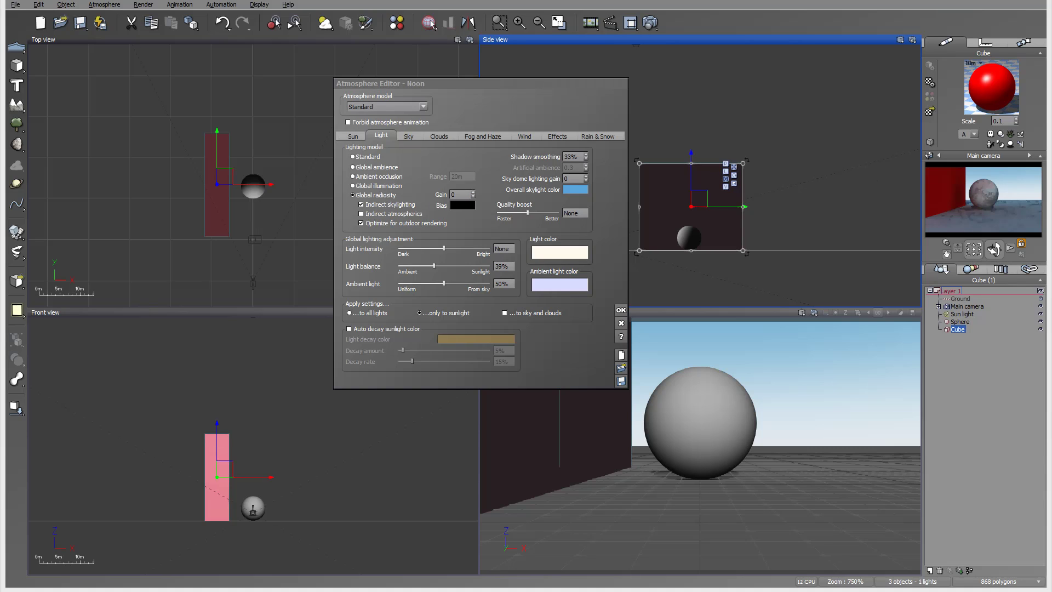
pyautogui.moveTo(434, 265)
pyautogui.mouseDown()
pyautogui.moveTo(457, 266)
pyautogui.moveTo(447, 266)
pyautogui.mouseUp()
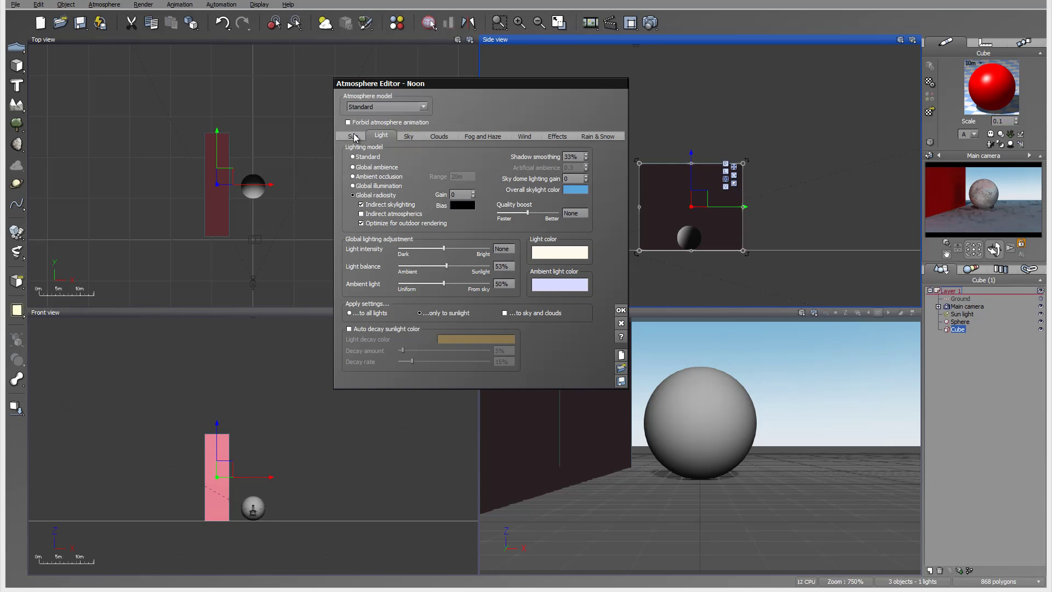
# Step: Browse the Standard atmosphere's Sky, Clouds and Fog and Haze tabs (fog density 20, haze density 302)
pyautogui.click(408, 140)
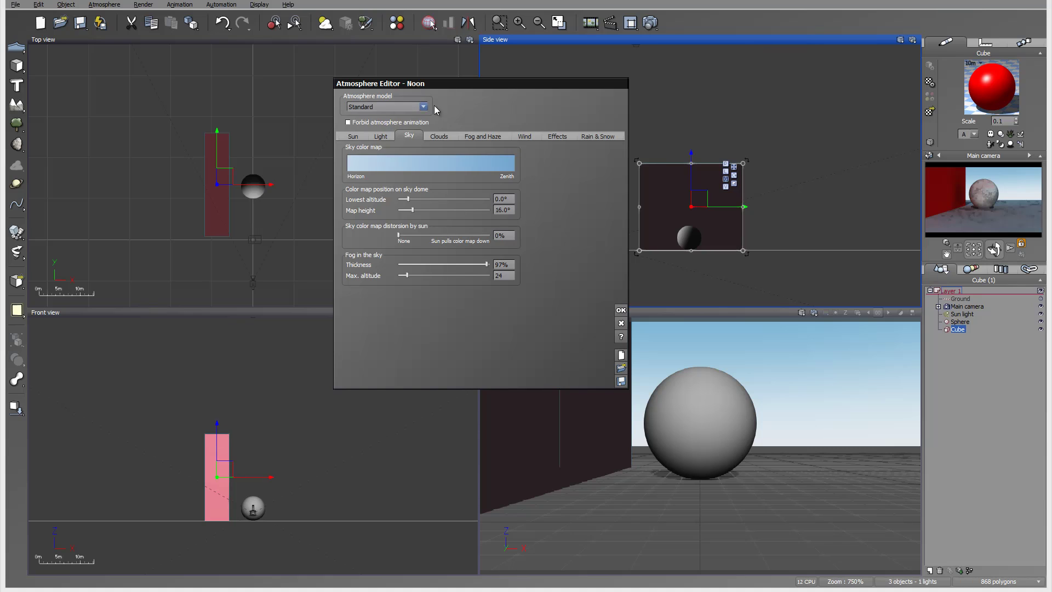
pyautogui.click(439, 135)
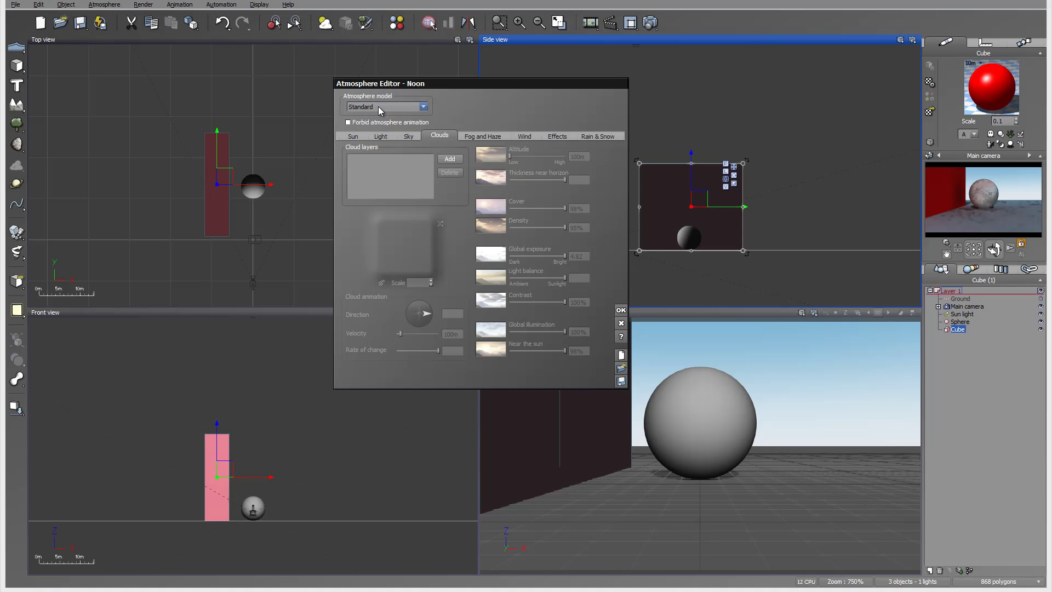
pyautogui.click(487, 137)
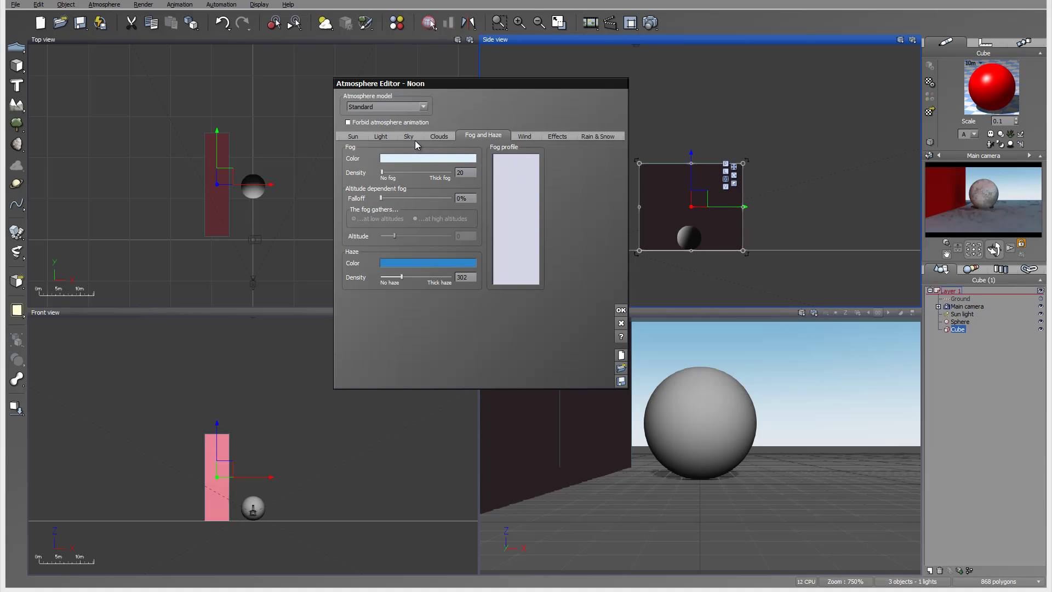
# Step: Switch the Noon atmosphere to Standard spectral and review its Wind, Effects and Rain & Snow tabs
pyautogui.click(385, 107)
pyautogui.click(383, 127)
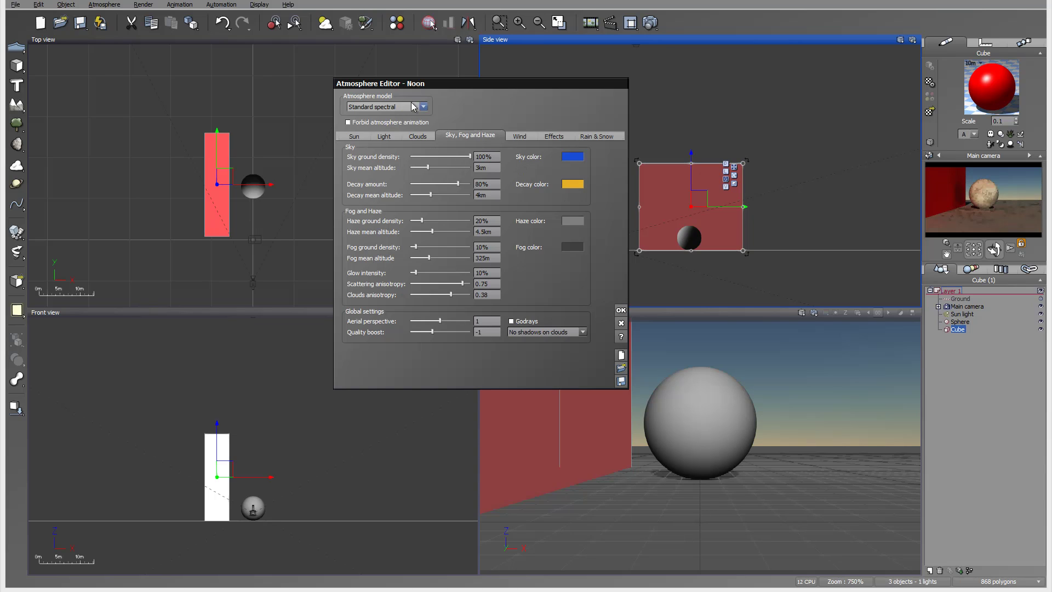
pyautogui.click(520, 136)
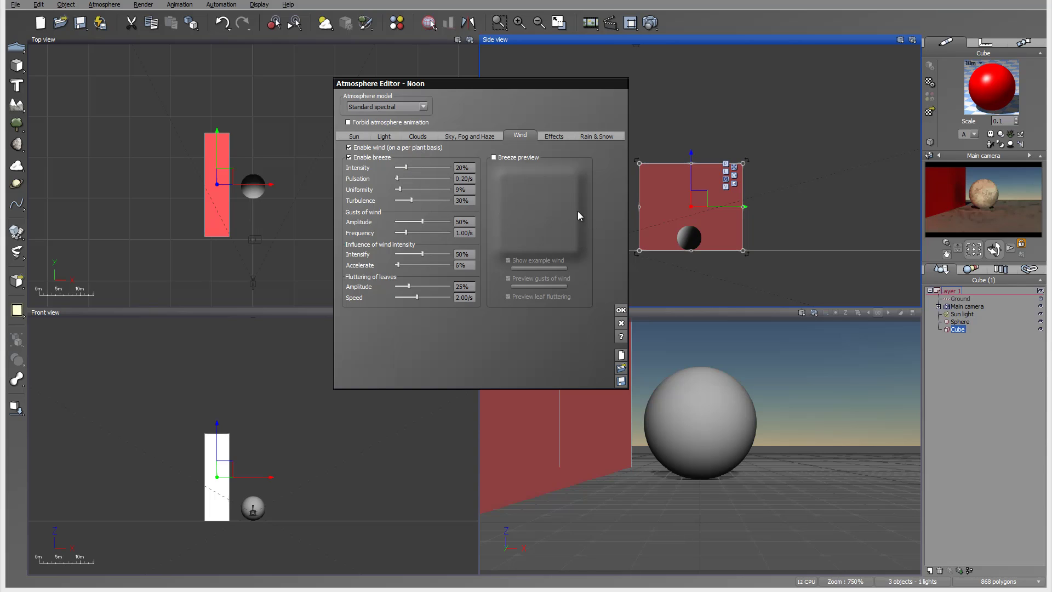
pyautogui.click(553, 137)
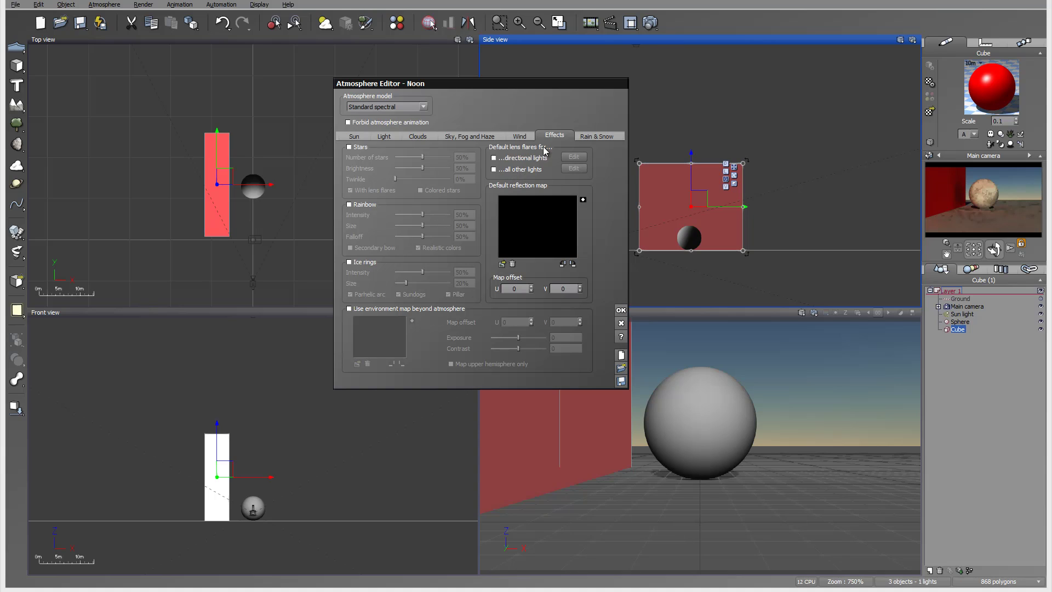
pyautogui.click(591, 135)
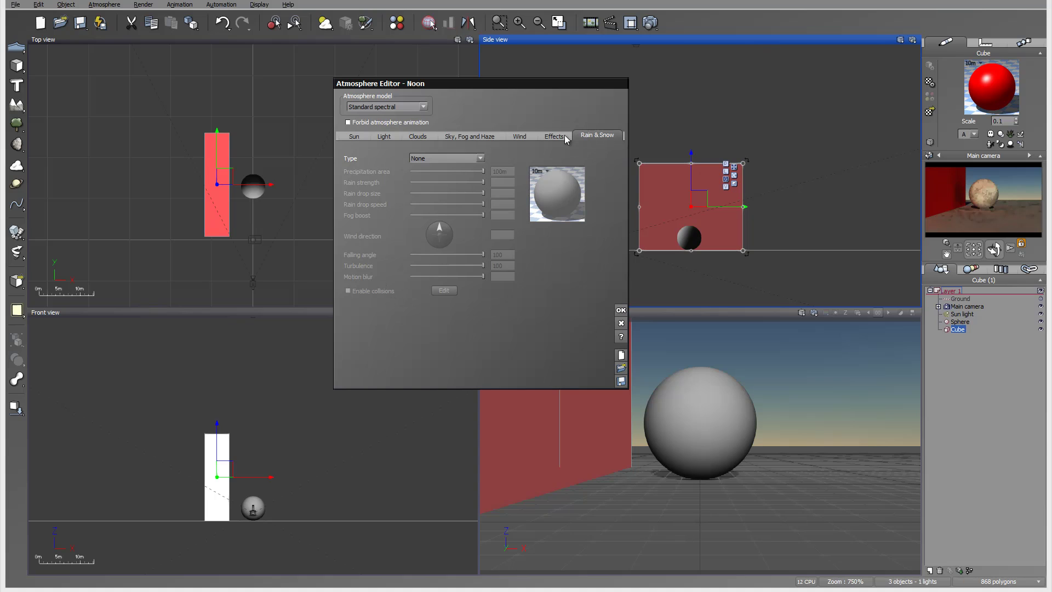
pyautogui.click(424, 107)
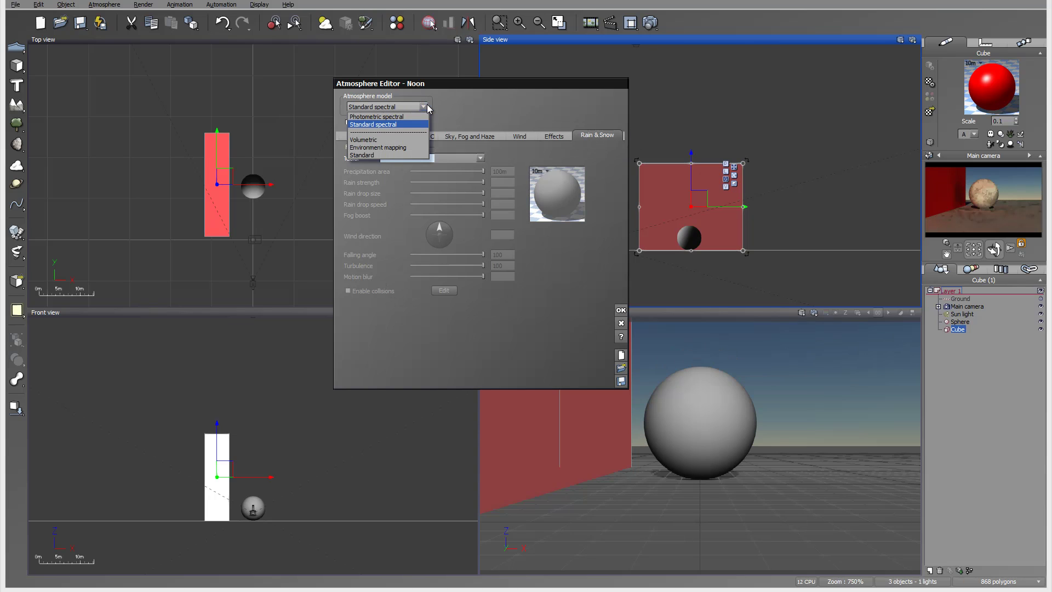
# Step: Return to the Standard model and view its Sun settings: 12 PM, 1 Jan 2014, size 2.0%
pyautogui.click(377, 156)
pyautogui.click(354, 136)
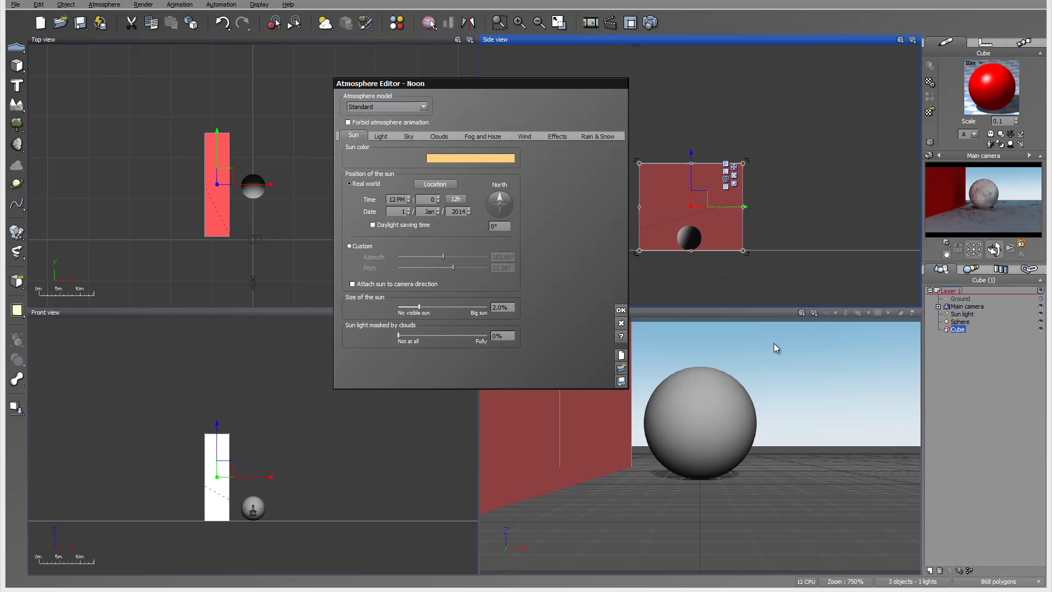
pyautogui.click(406, 105)
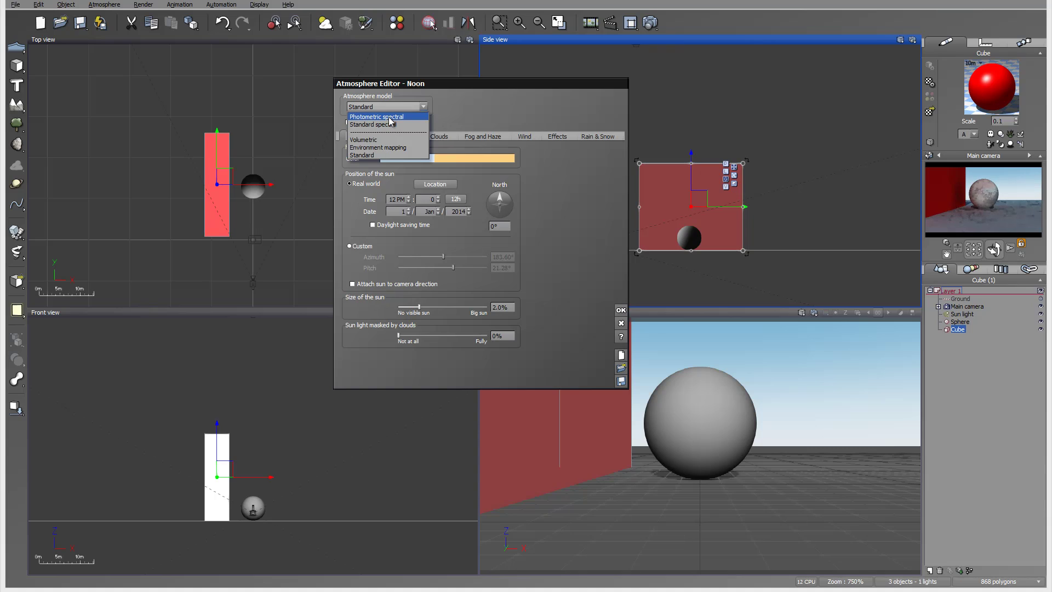
# Step: Switch to the Environment mapping model and review its environment map effects settings
pyautogui.click(394, 148)
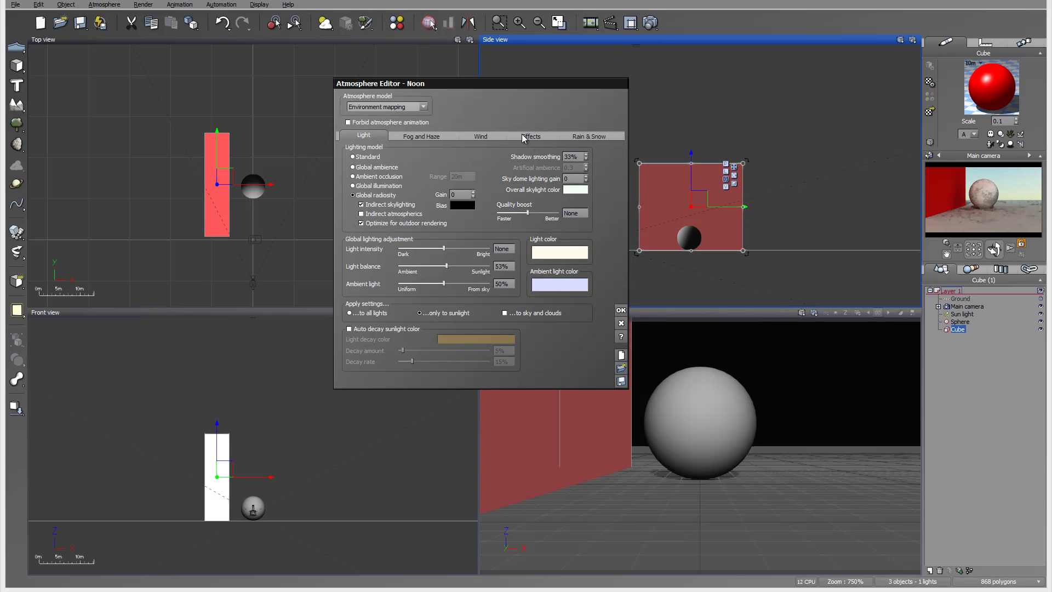
pyautogui.click(539, 137)
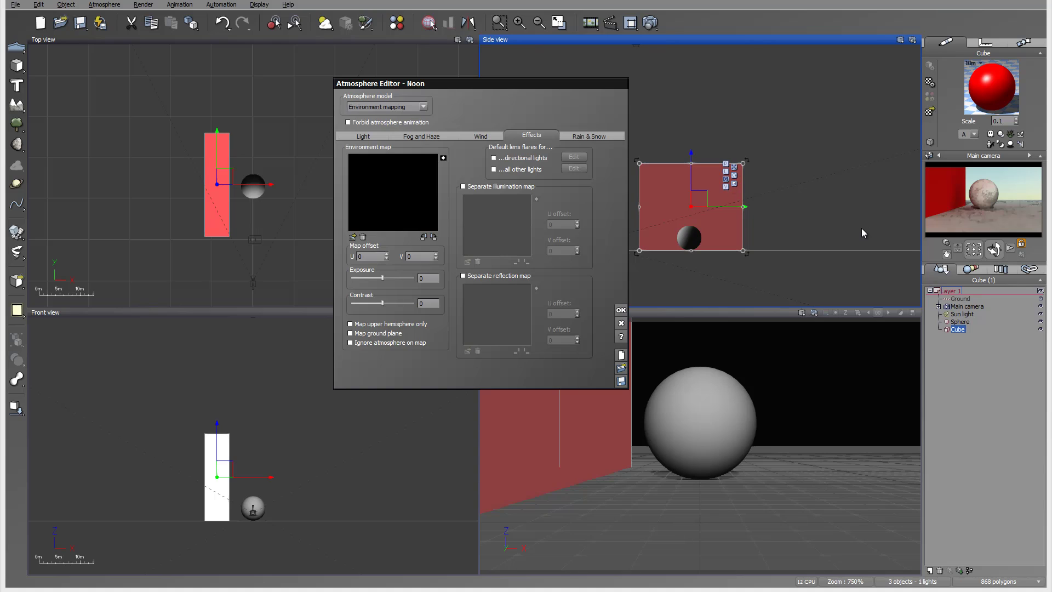
pyautogui.click(428, 109)
pyautogui.click(410, 144)
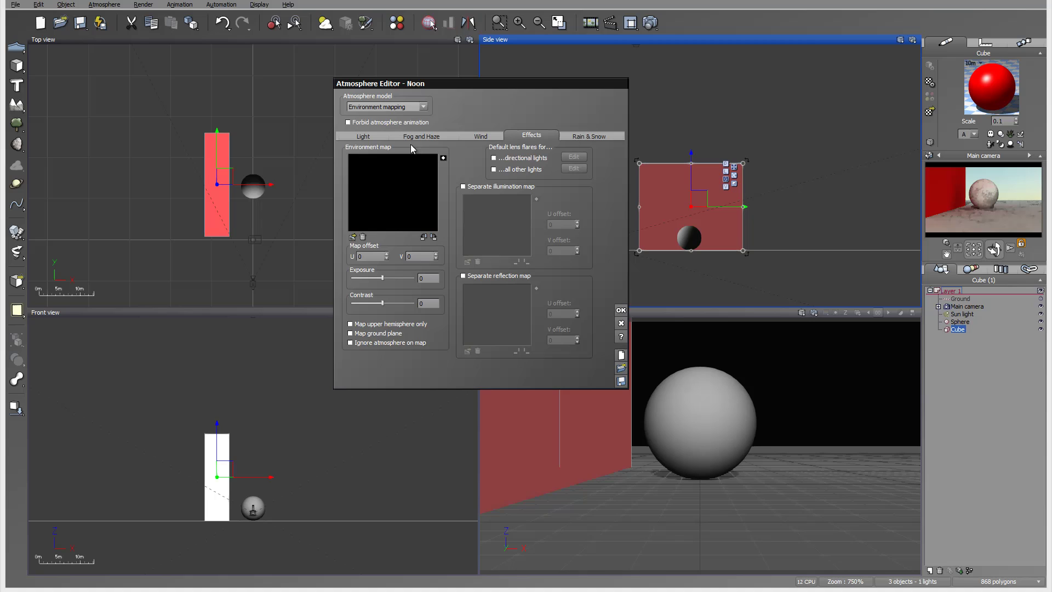
# Step: Switch to Standard and back to Environment mapping, leaving the rendered sky black
pyautogui.click(414, 104)
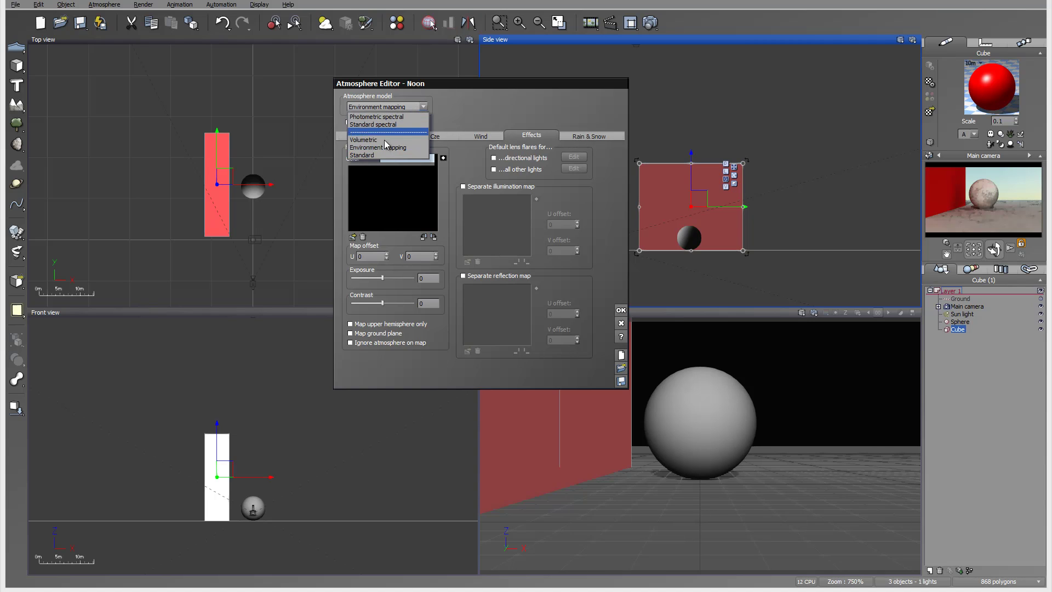
pyautogui.click(380, 155)
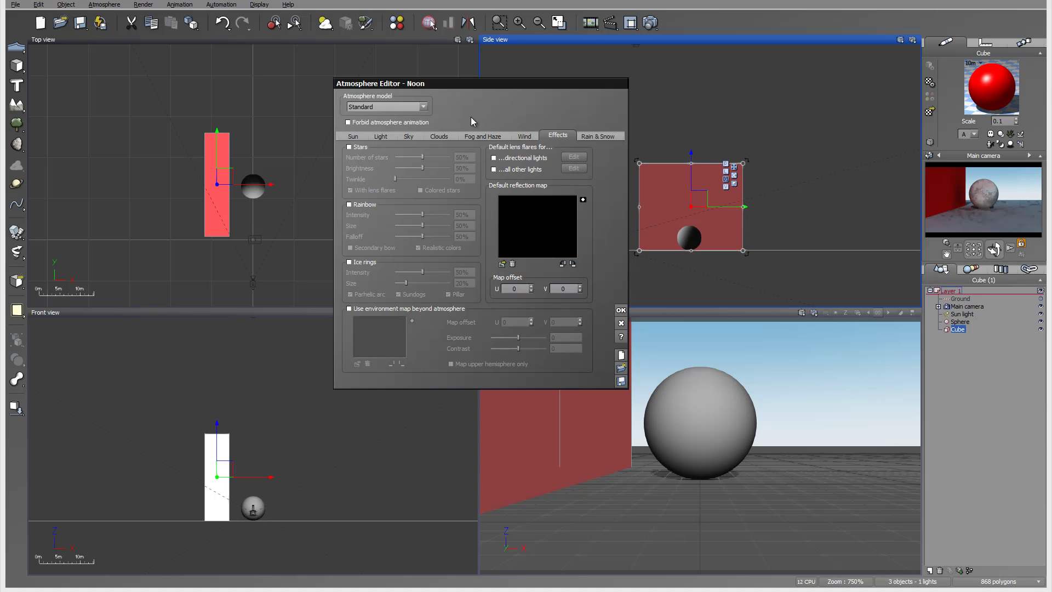
pyautogui.click(421, 108)
pyautogui.click(396, 146)
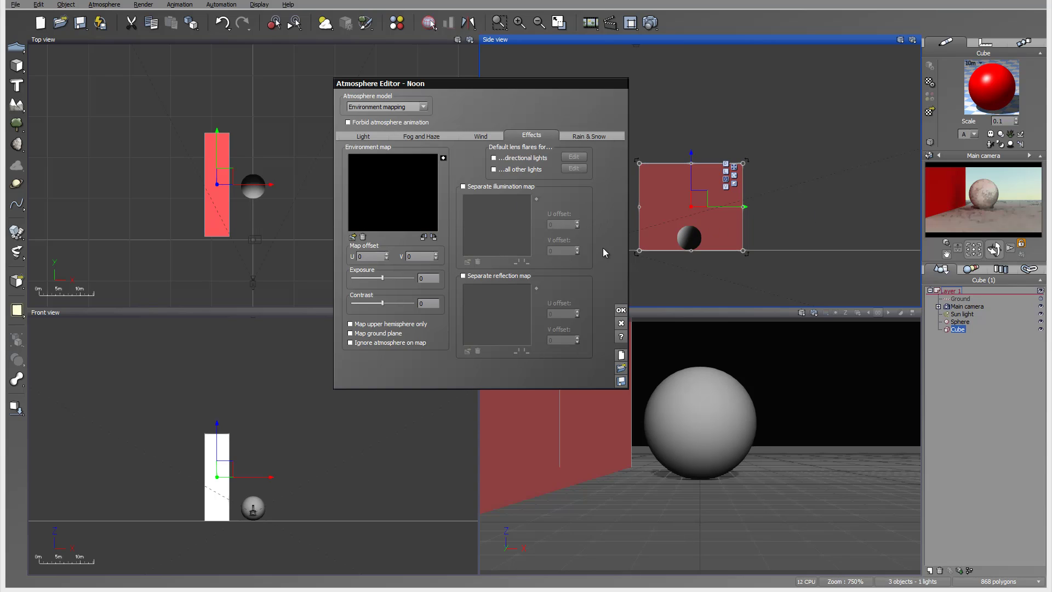
pyautogui.click(422, 106)
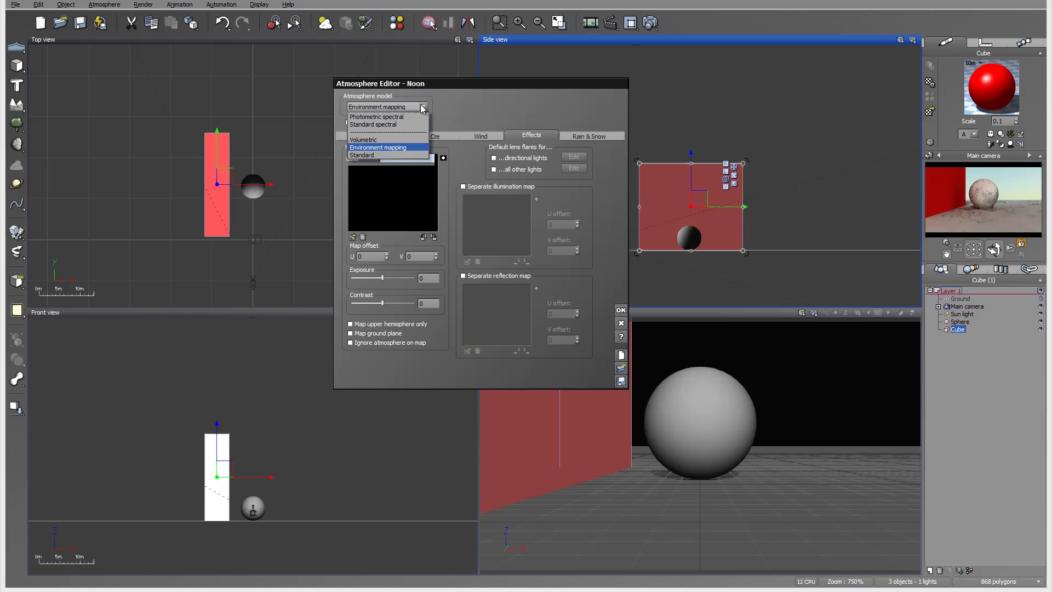
# Step: Choose Volumetric and set fog density 756, fog falloff 65% and haze density 690
pyautogui.click(394, 140)
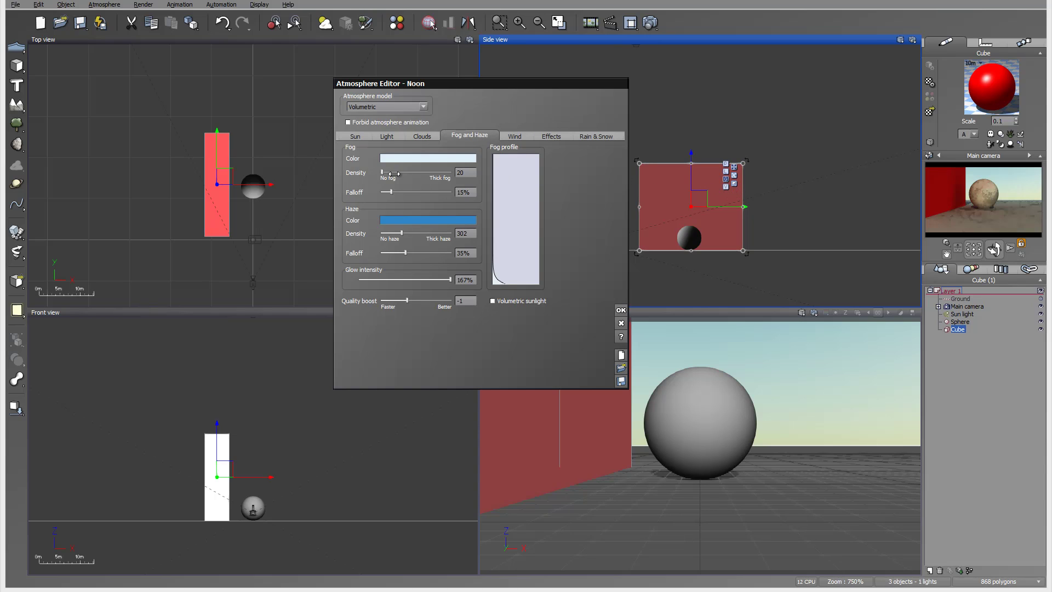
pyautogui.moveTo(394, 174); pyautogui.dragTo(427, 195)
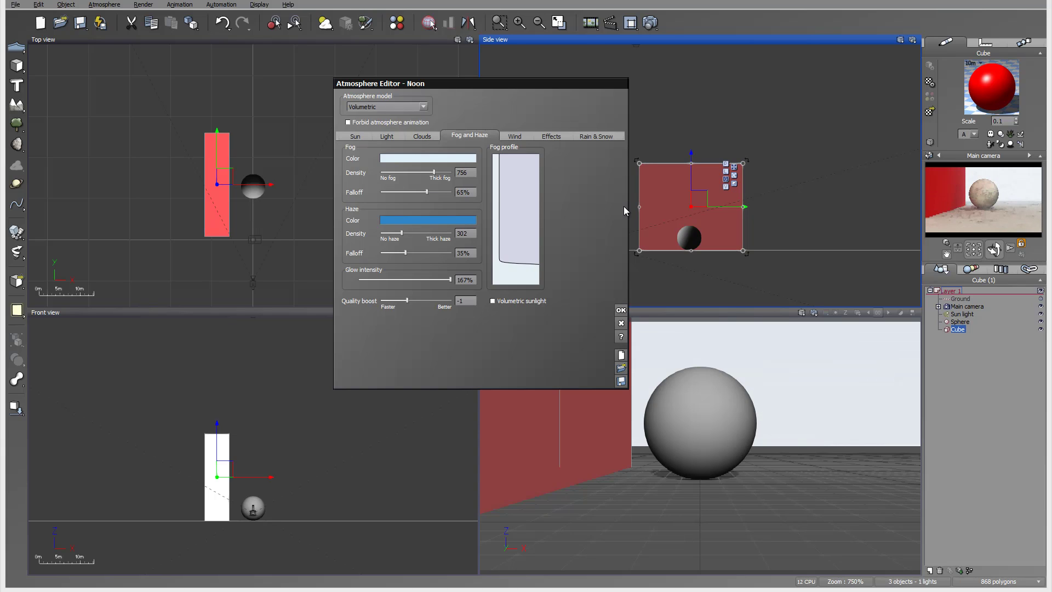
pyautogui.moveTo(402, 233); pyautogui.dragTo(429, 233)
# Step: Change the atmosphere model to Standard spectral, then to Photometric spectral
pyautogui.click(424, 107)
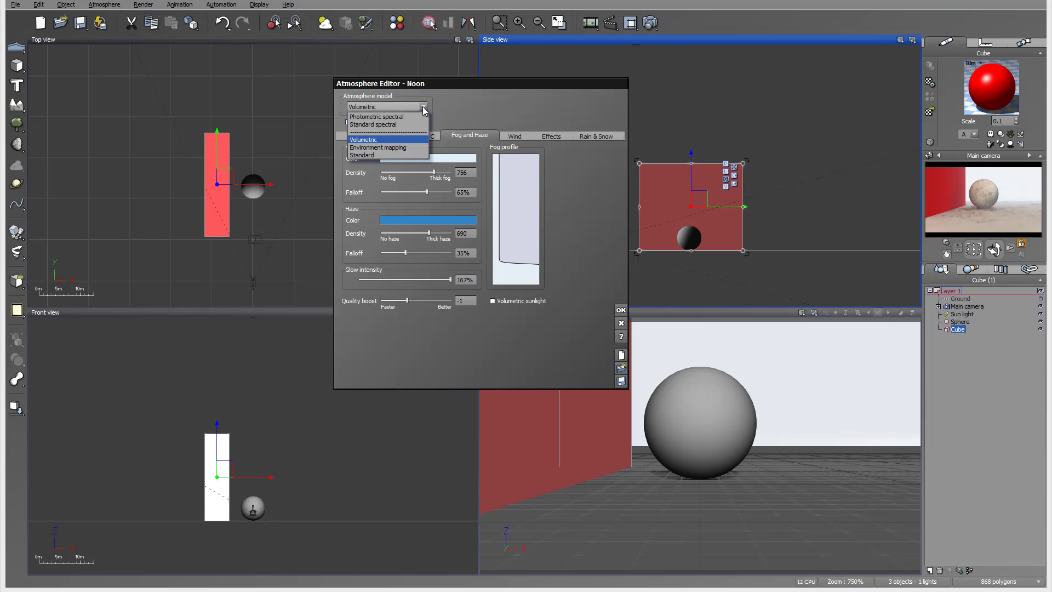
pyautogui.click(380, 125)
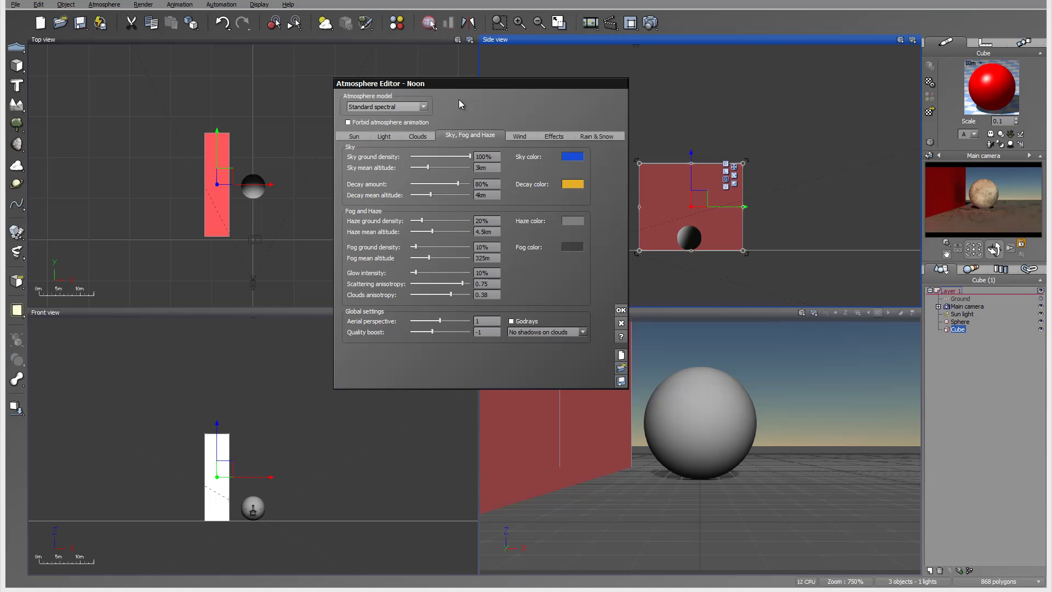
pyautogui.click(425, 106)
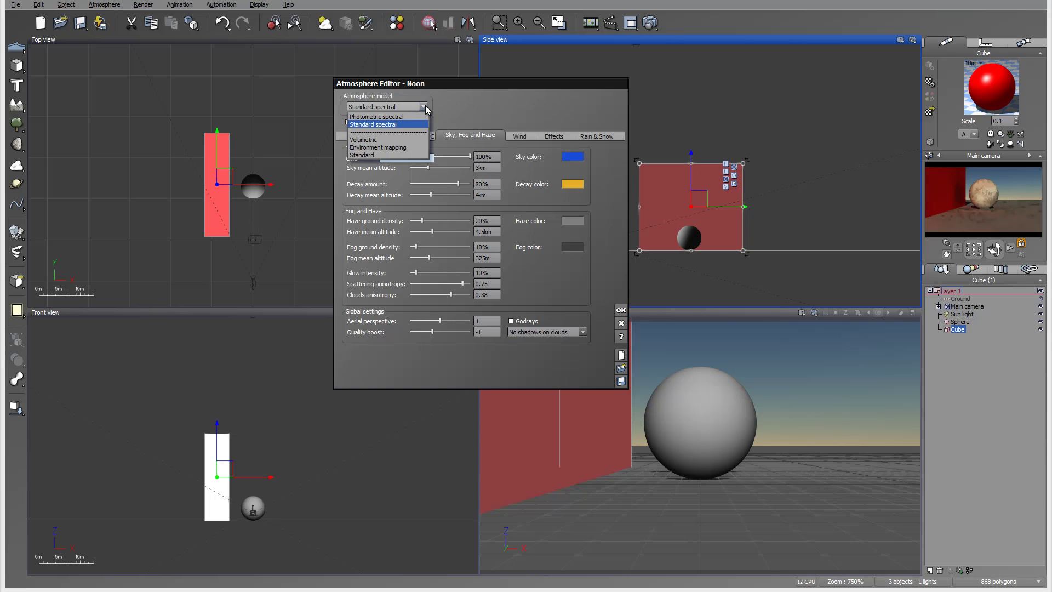
pyautogui.click(400, 117)
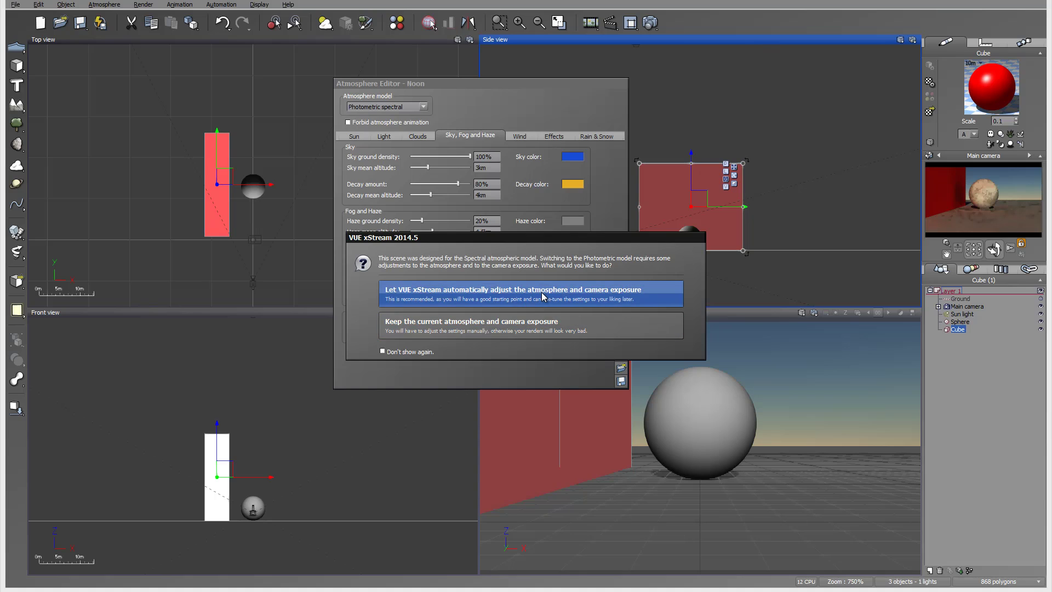
# Step: Accept automatic atmosphere and camera exposure adjustment, then check the Main camera's advanced options
pyautogui.click(559, 293)
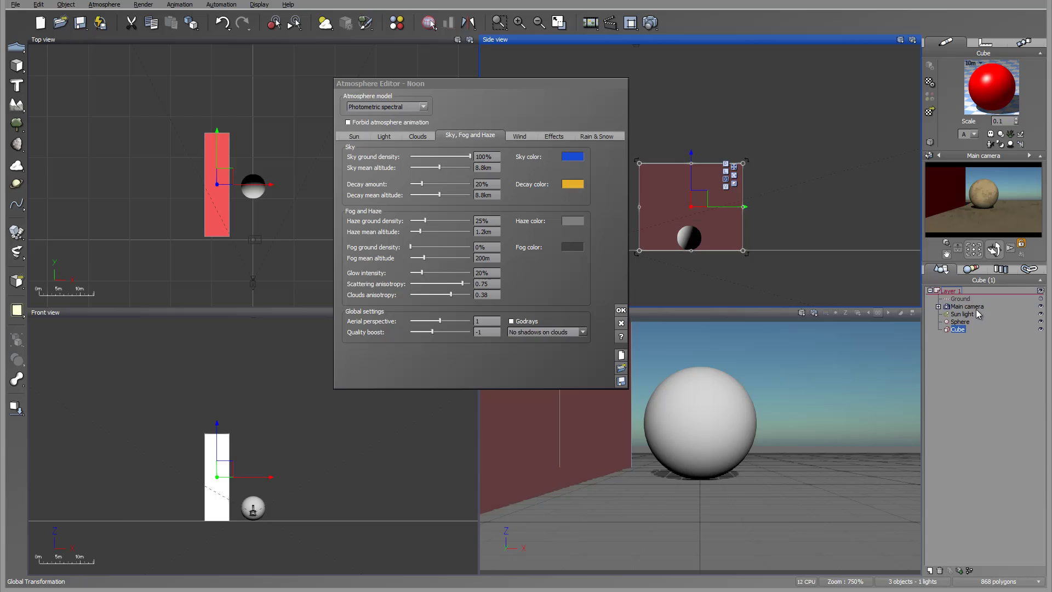
pyautogui.doubleClick(967, 307)
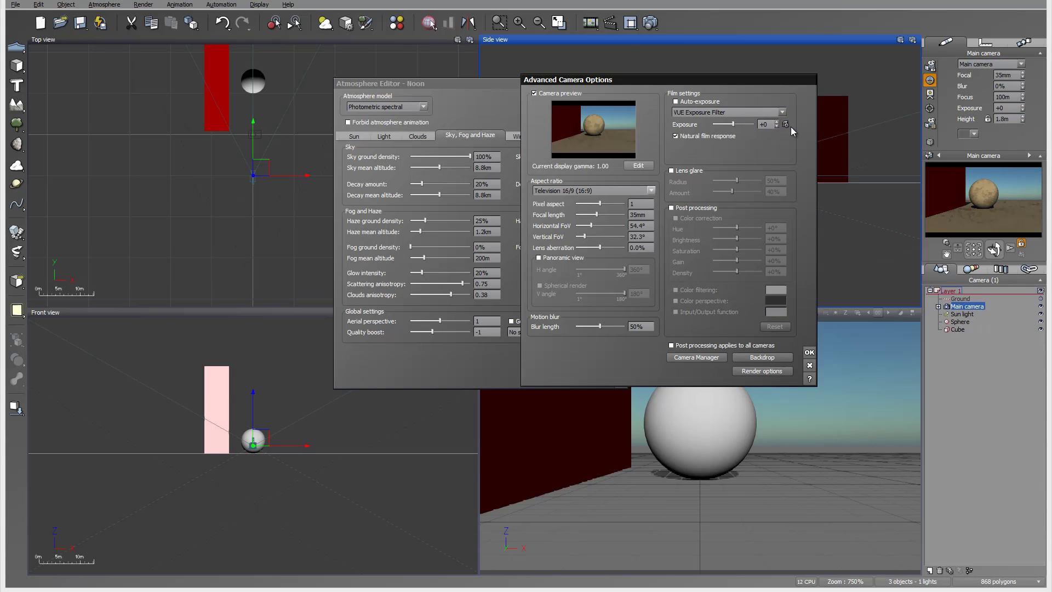
pyautogui.click(810, 365)
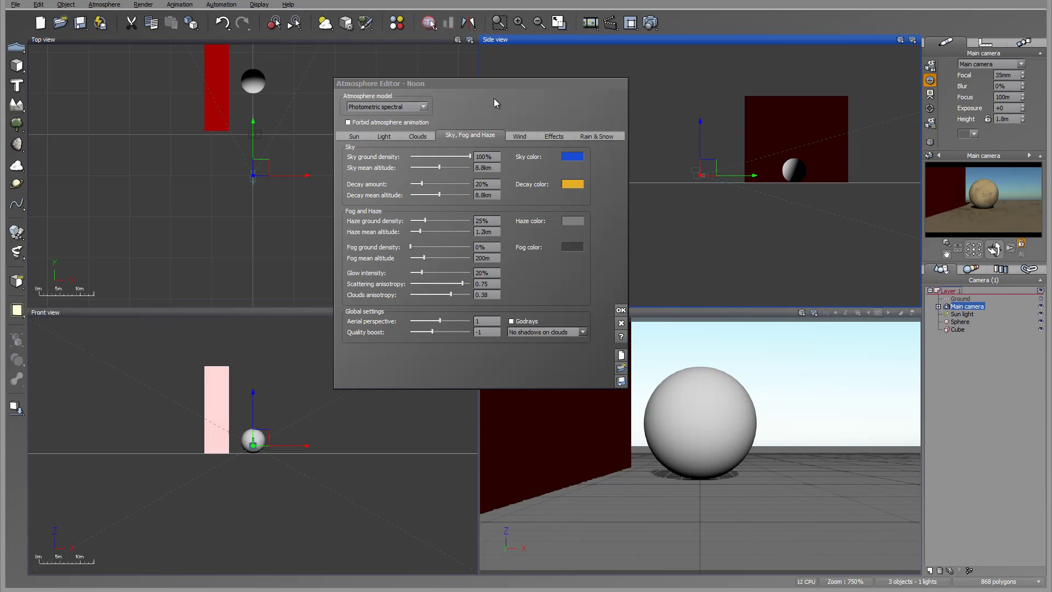
# Step: Enable 'Allow overriding photometric settings' on the Light tab and view the Sun settings
pyautogui.click(383, 136)
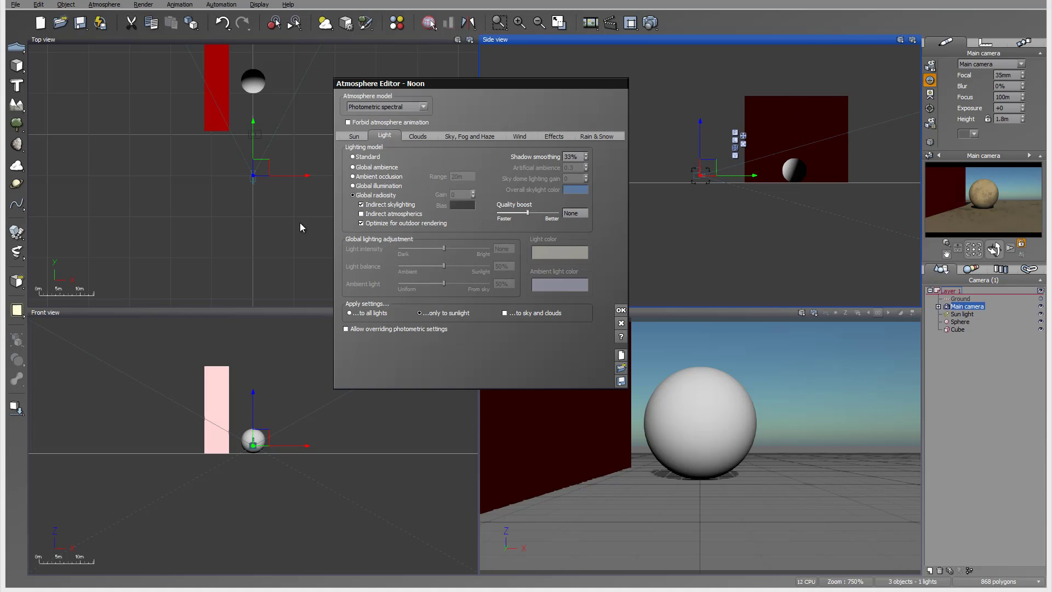
pyautogui.click(346, 329)
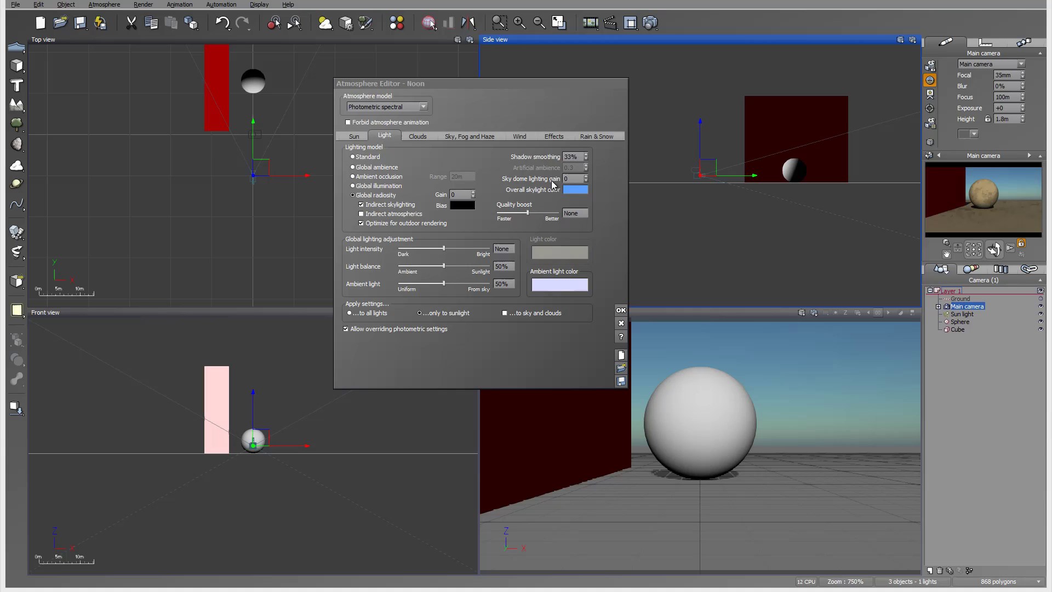
pyautogui.click(352, 136)
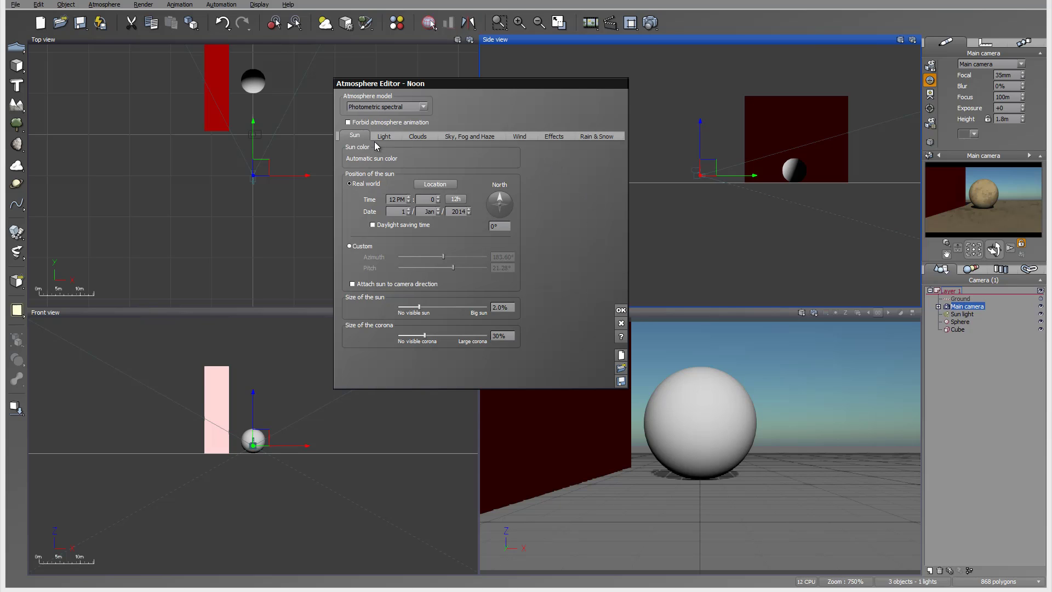
pyautogui.click(466, 137)
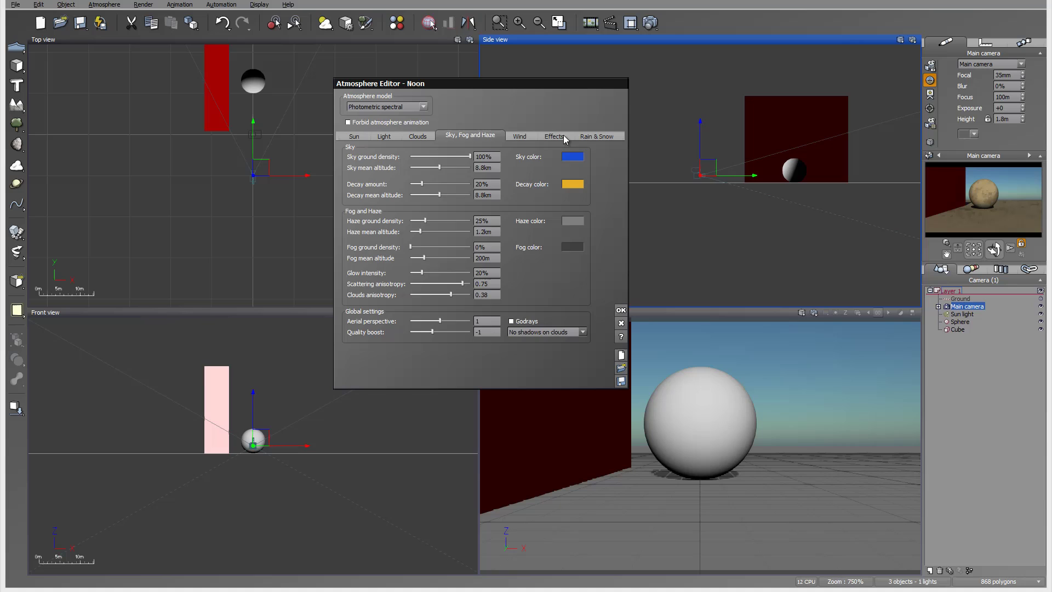
pyautogui.click(595, 136)
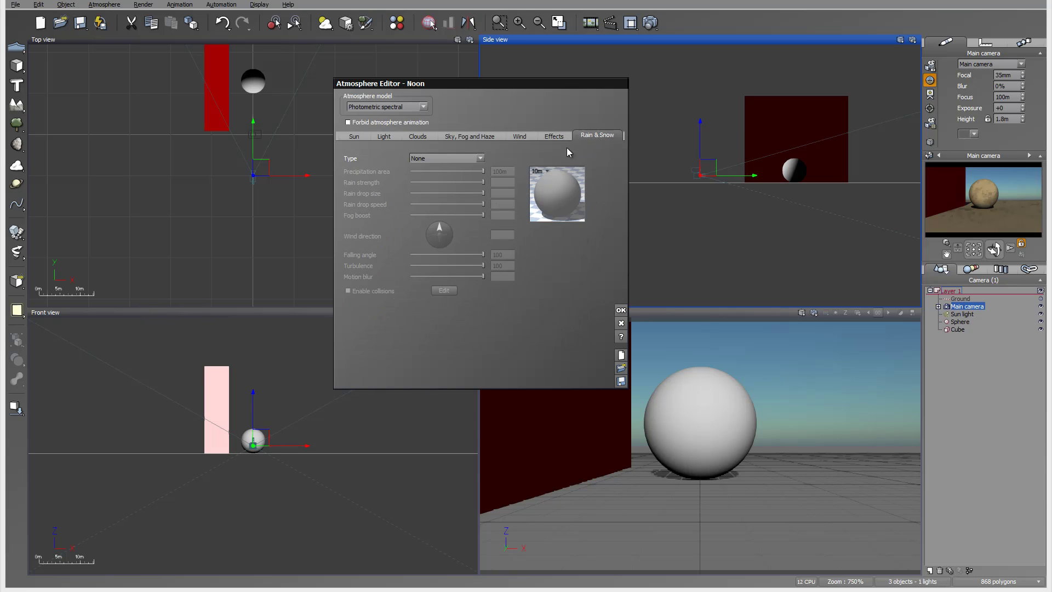
pyautogui.click(555, 136)
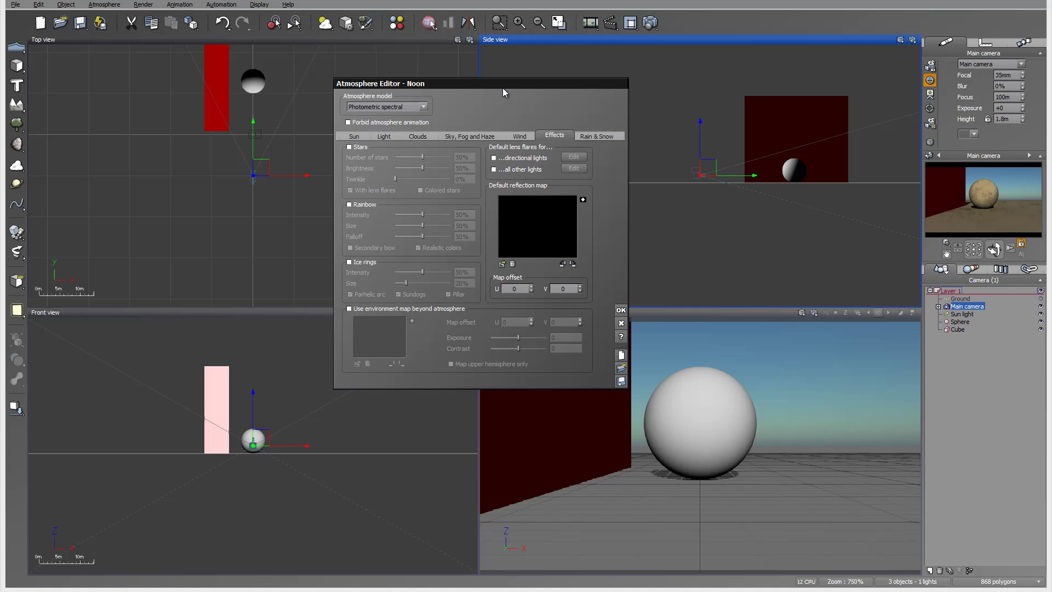
pyautogui.click(353, 136)
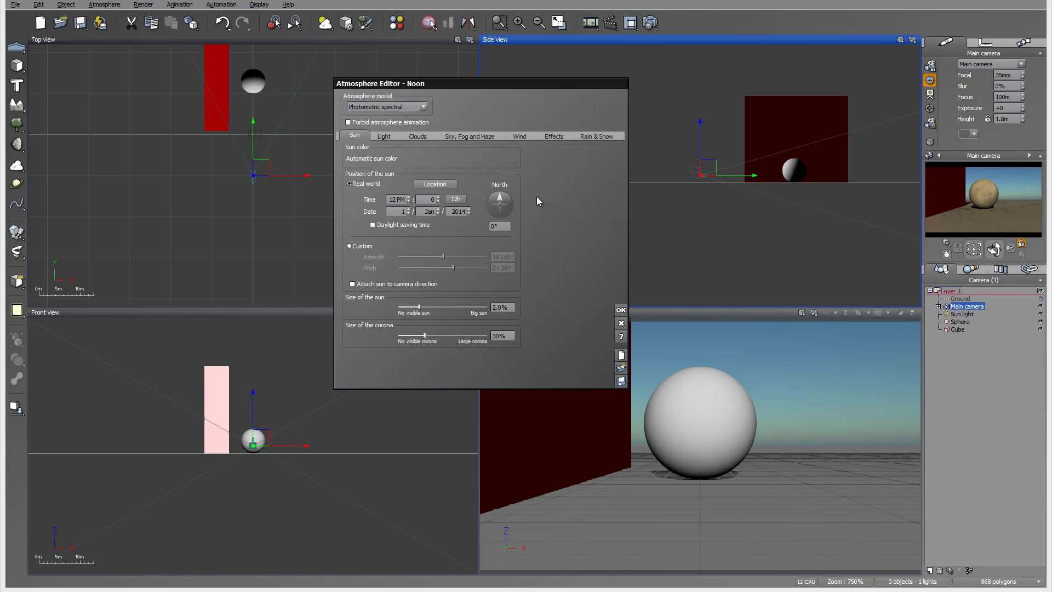
# Step: Check the sun's location on the world map, then view Sky, Fog and Haze: sky 100%, haze 25%, fog 0%
pyautogui.click(442, 185)
pyautogui.moveTo(562, 261); pyautogui.dragTo(569, 155)
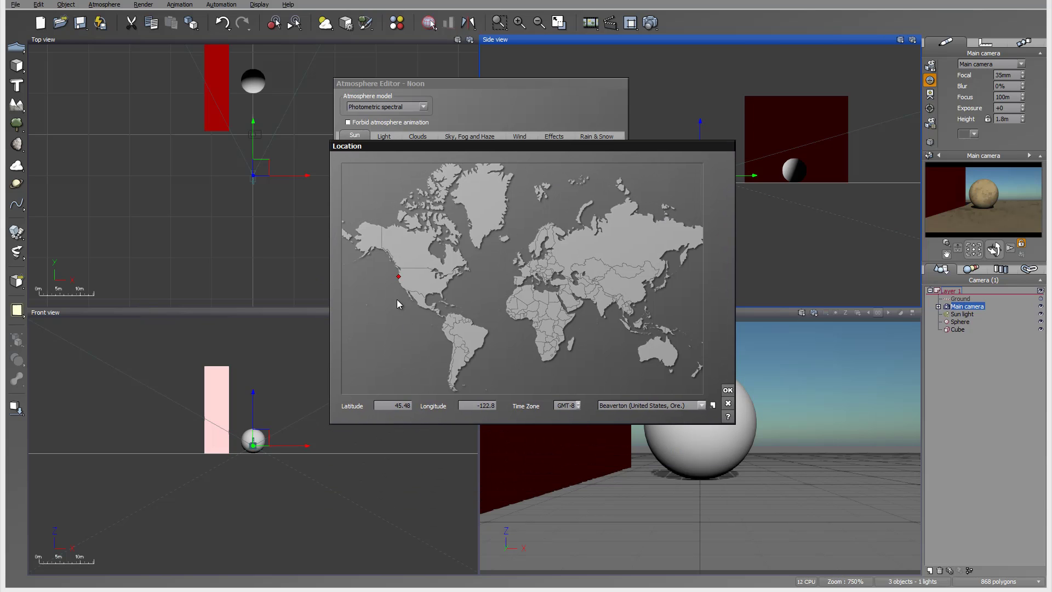
pyautogui.click(727, 403)
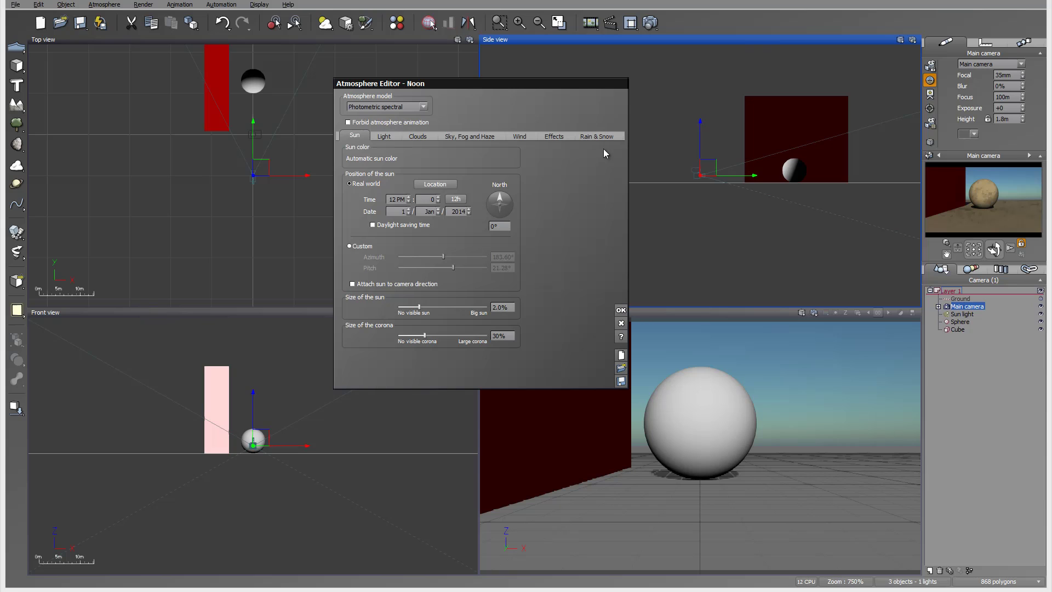
pyautogui.click(410, 136)
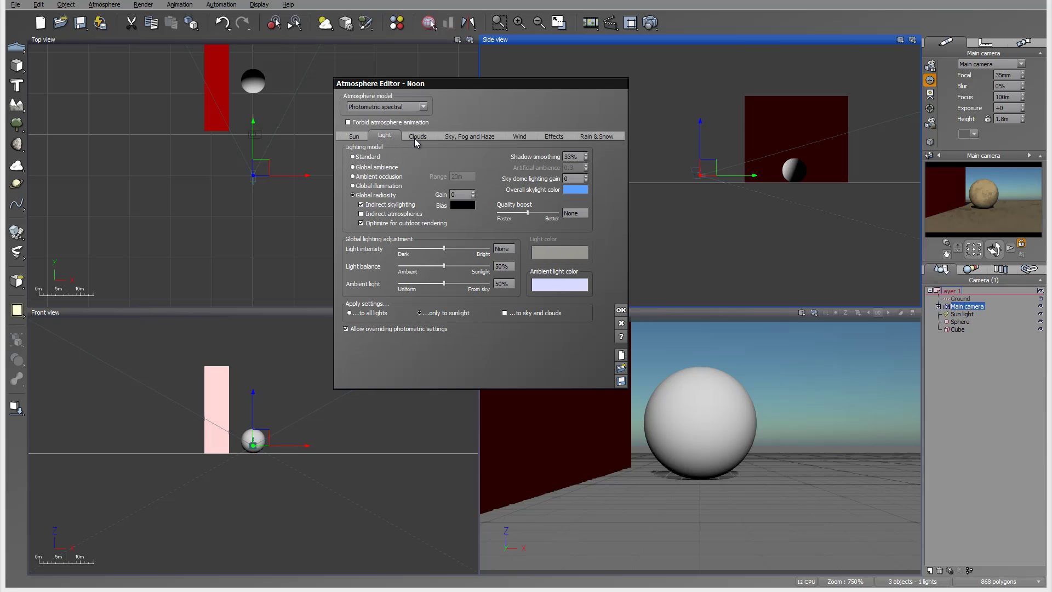
pyautogui.click(455, 138)
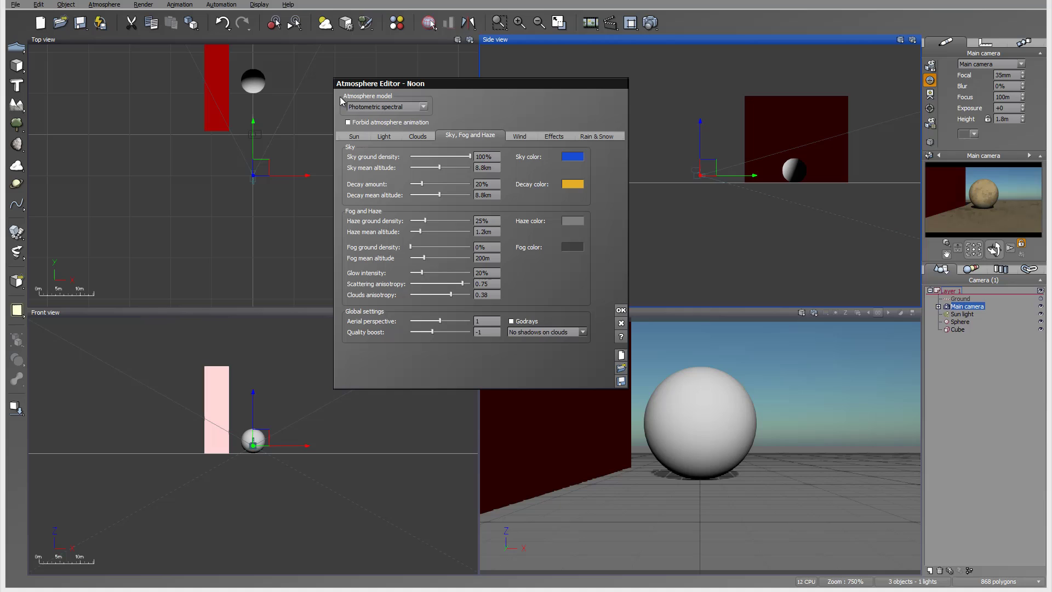